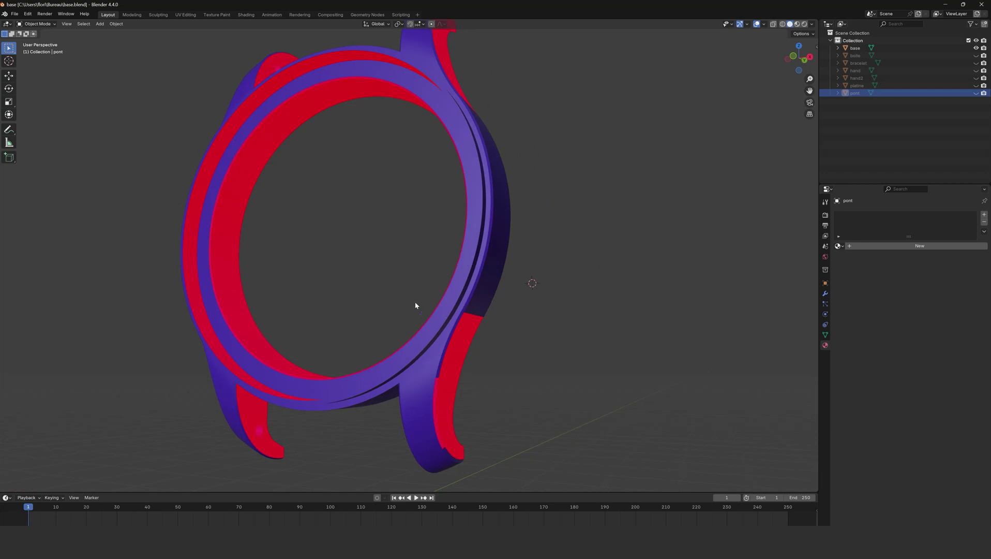
# Select the watch base and toggle the Face Orientation overlay off and on to examine its face directions.
pyautogui.moveTo(400, 307); pyautogui.dragTo(412, 323, button='middle')
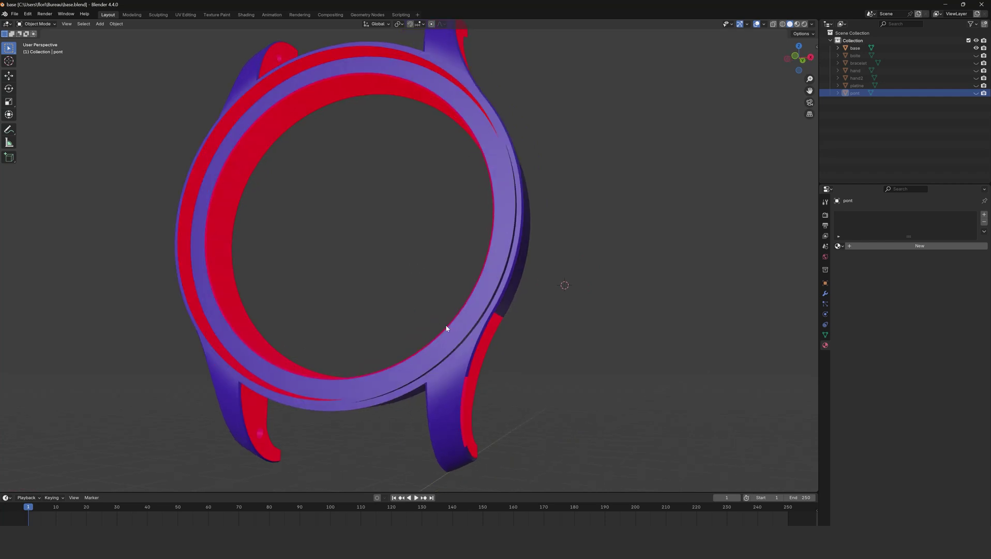
pyautogui.click(486, 280)
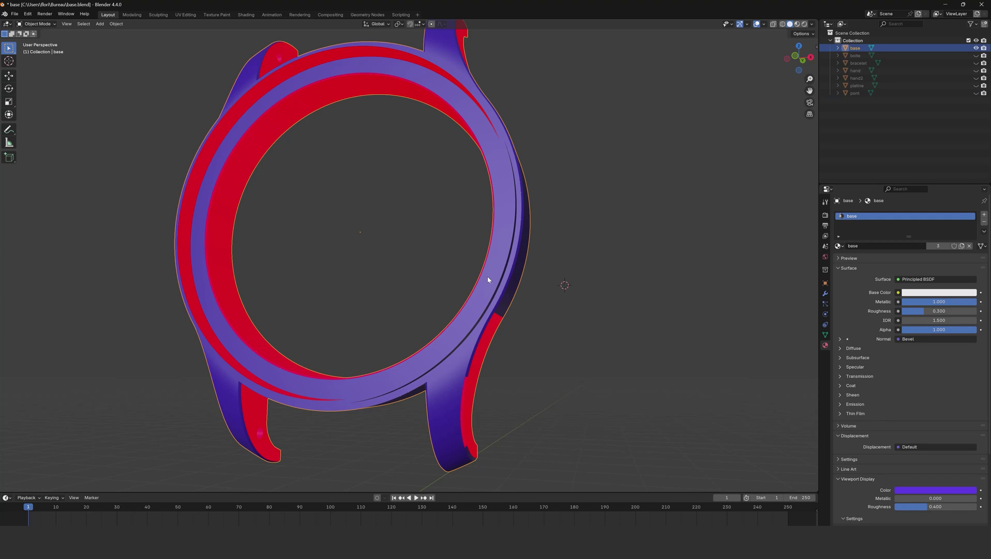
pyautogui.moveTo(487, 280); pyautogui.dragTo(477, 262, button='middle')
pyautogui.scroll(-2, 476, 262)
pyautogui.click(763, 24)
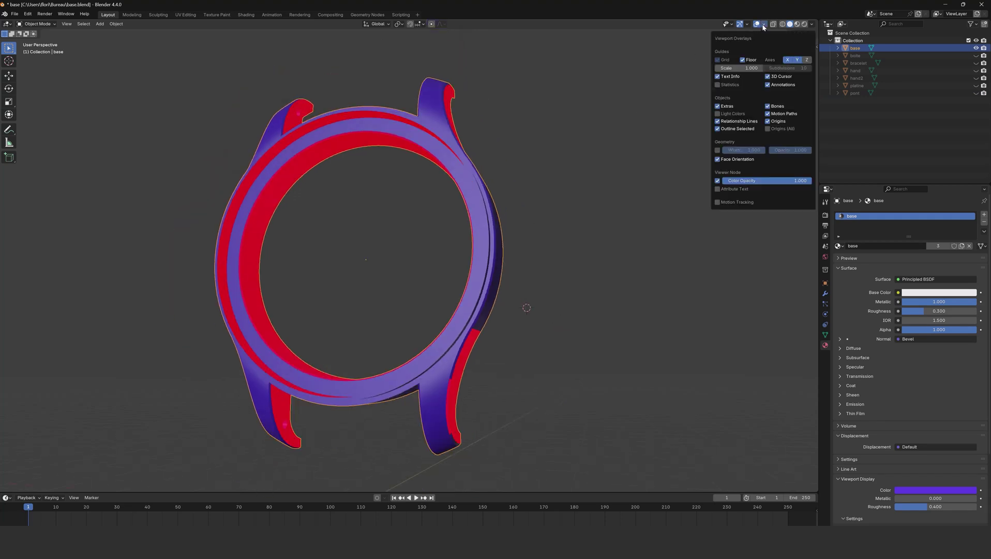
pyautogui.click(724, 163)
pyautogui.click(722, 162)
pyautogui.moveTo(709, 162); pyautogui.dragTo(420, 357, button='middle')
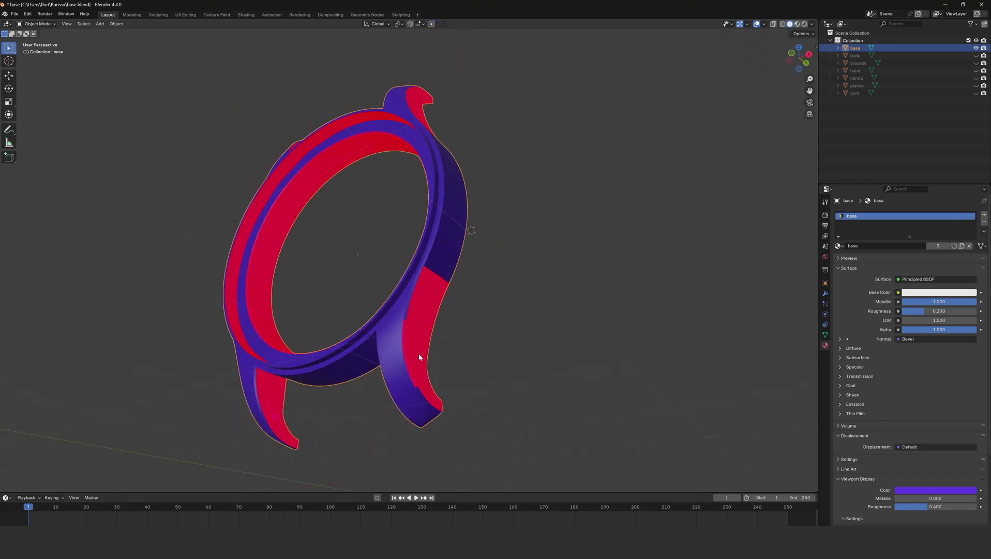
# In Edit Mode, display the base's face normals as lines, shorten the lines and inspect them near the lug.
pyautogui.click(761, 26)
pyautogui.press('Tab')
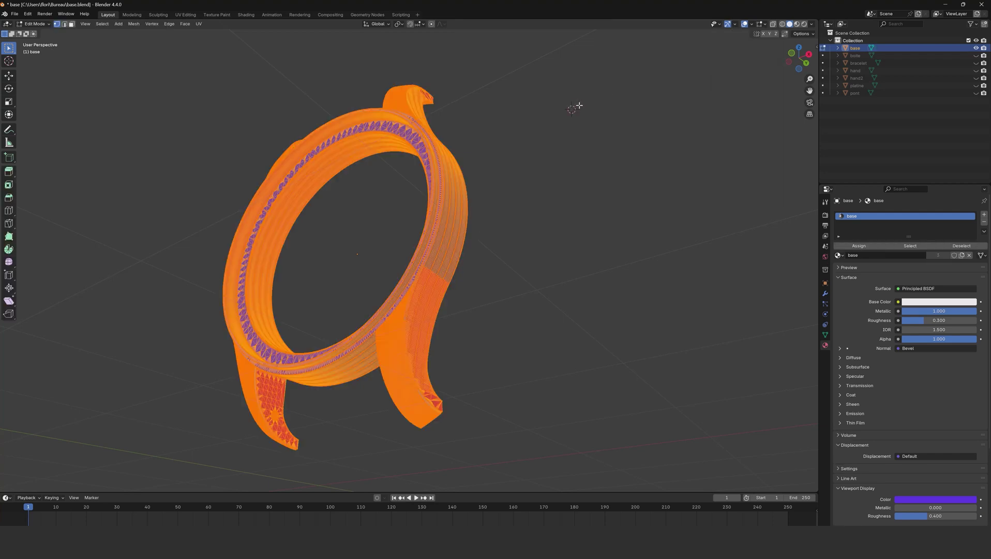
pyautogui.click(766, 24)
pyautogui.click(736, 157)
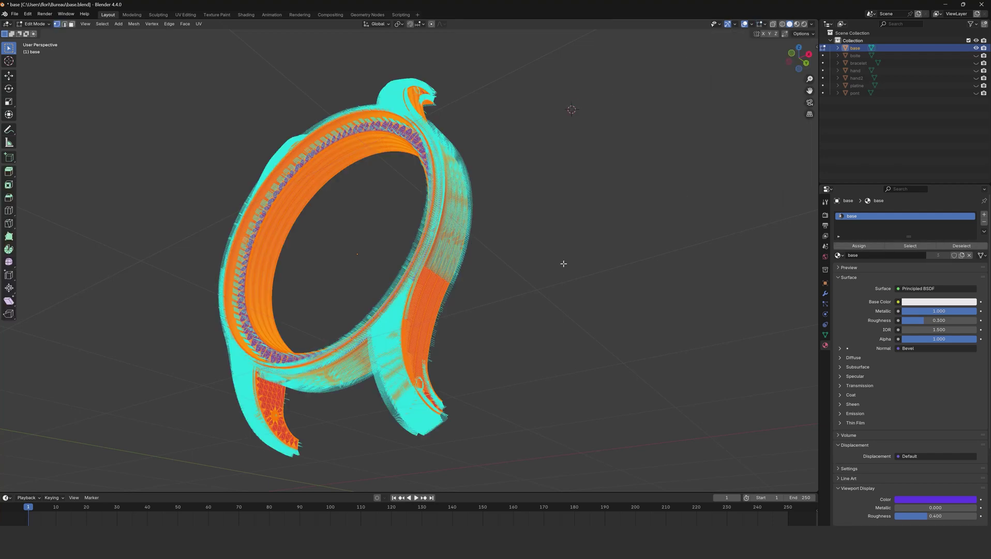
pyautogui.click(765, 25)
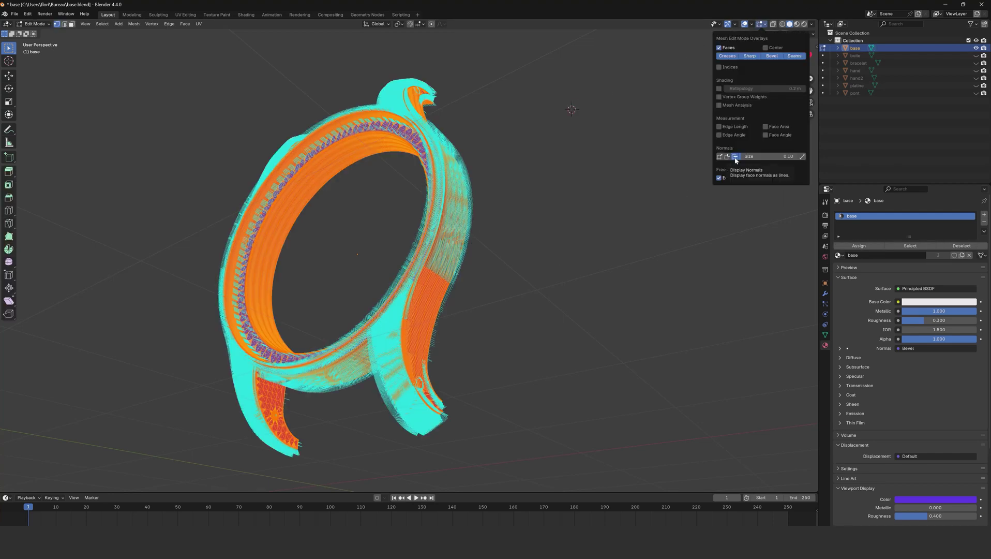
pyautogui.moveTo(772, 156); pyautogui.dragTo(751, 157)
pyautogui.scroll(10, 472, 283)
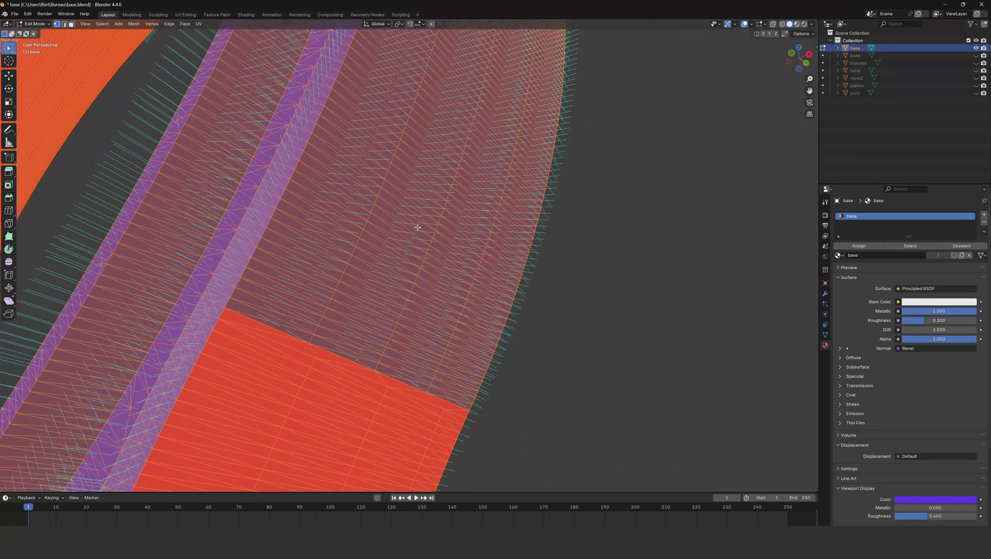
pyautogui.scroll(-4, 418, 228)
pyautogui.moveTo(417, 227); pyautogui.dragTo(412, 198, button='middle')
pyautogui.scroll(-3, 425, 198)
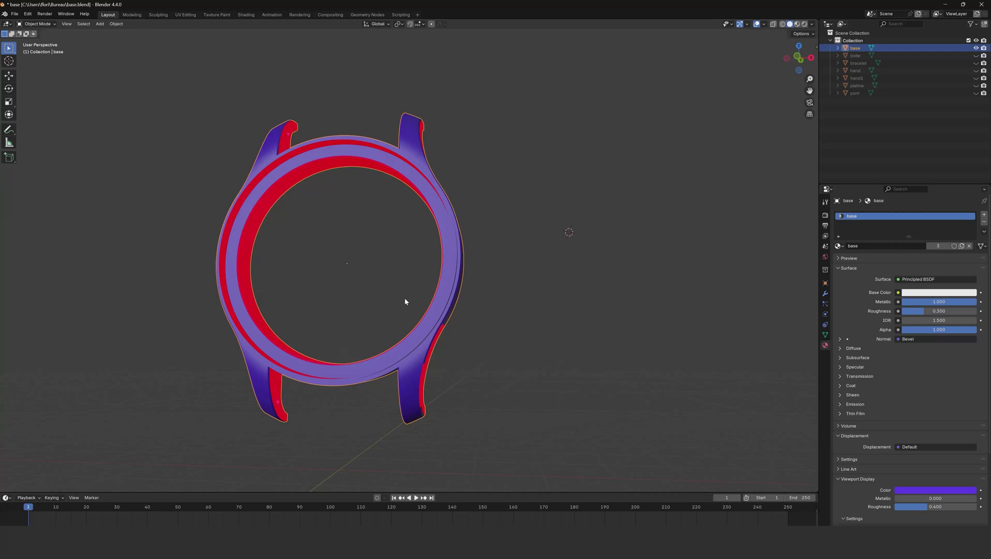
# Try to recalculate the normals of the entire base mesh with Recalculate Inside.
pyautogui.keyDown('shift'); pyautogui.moveTo(404, 298); pyautogui.dragTo(434, 273, button='middle'); pyautogui.keyUp('shift')
pyautogui.moveTo(433, 273); pyautogui.dragTo(415, 281, button='middle')
pyautogui.scroll(1, 415, 281)
pyautogui.press('Tab')
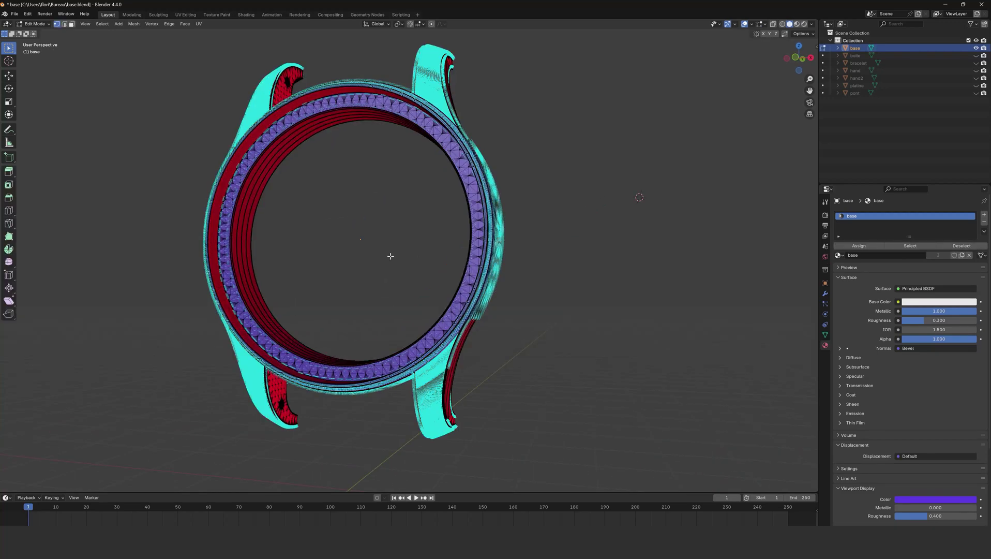
pyautogui.press('a')
pyautogui.click(134, 24)
pyautogui.moveTo(155, 150)
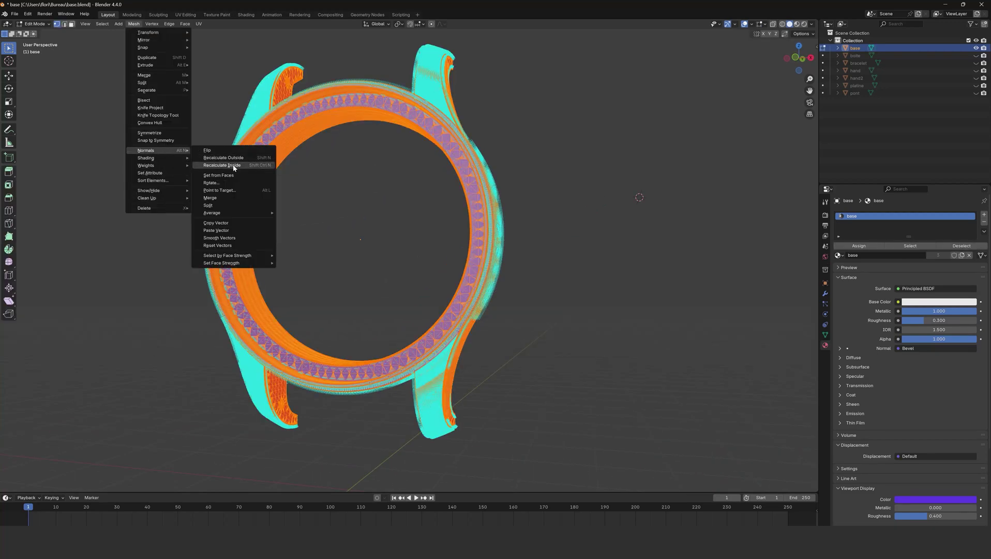
pyautogui.click(233, 165)
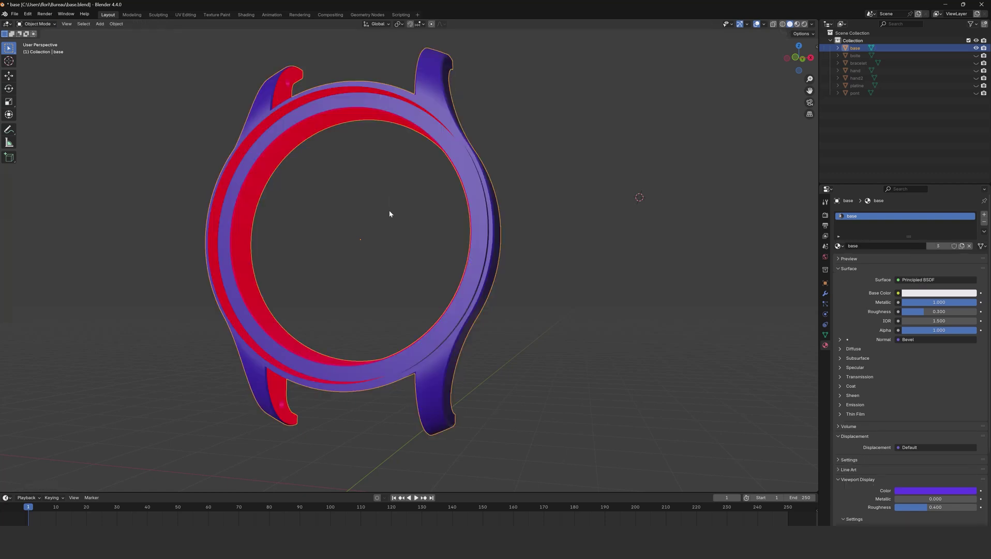
pyautogui.moveTo(389, 210); pyautogui.dragTo(380, 233, button='middle')
pyautogui.rightClick(380, 233)
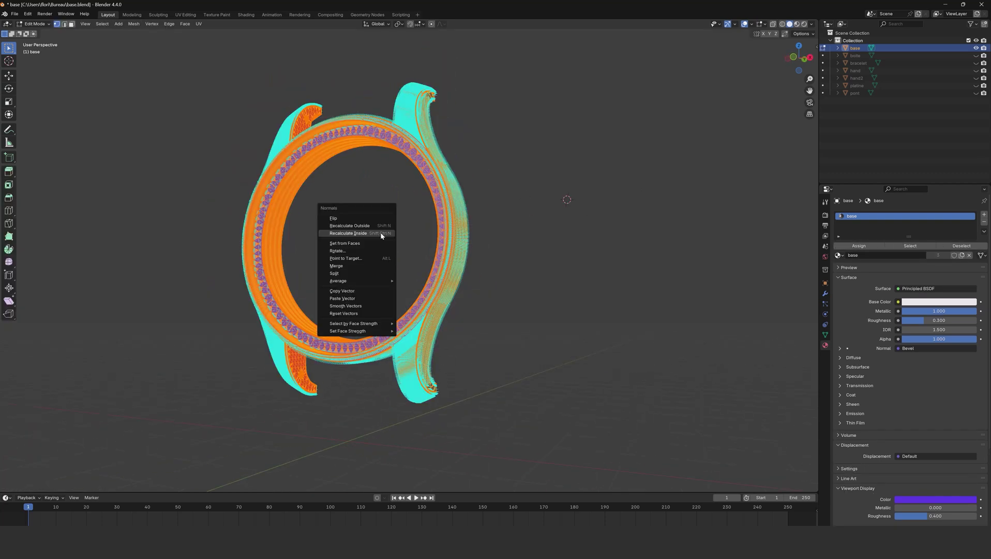
pyautogui.press('Escape')
pyautogui.press('Tab')
# Show the base in rendered shading without the face orientation overlay and examine the edge shading on the lug.
pyautogui.moveTo(381, 236); pyautogui.dragTo(397, 333, button='middle')
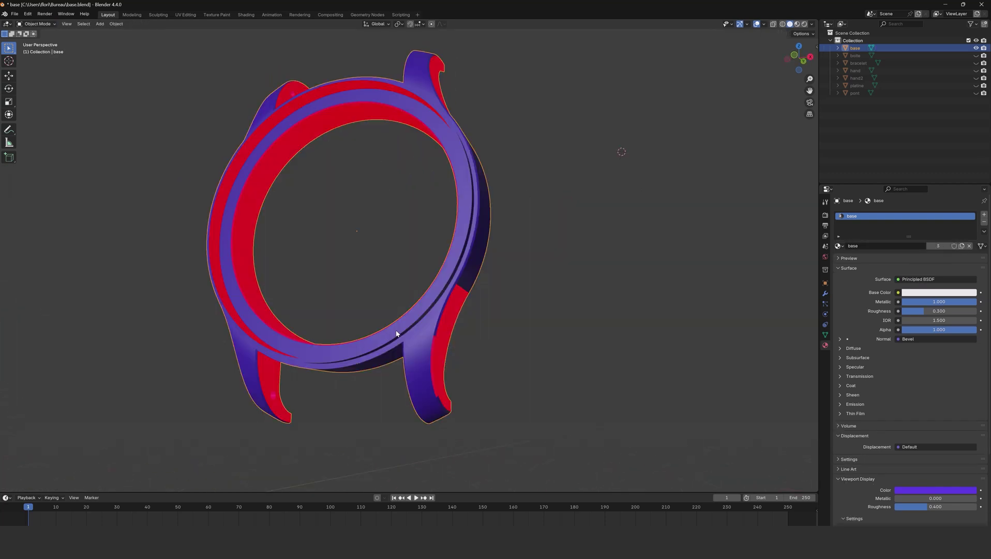
pyautogui.moveTo(307, 337); pyautogui.dragTo(343, 314, button='middle')
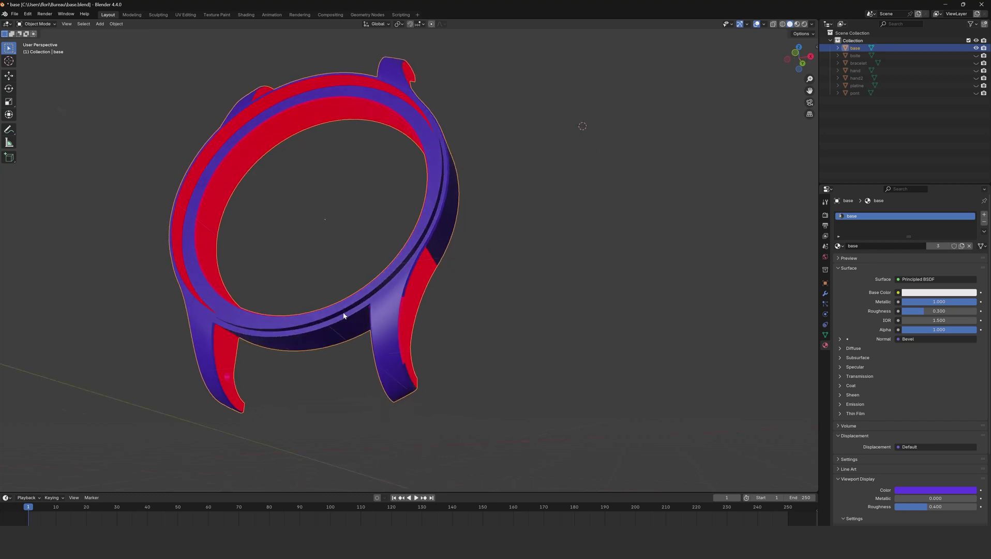
pyautogui.scroll(1, 377, 341)
pyautogui.scroll(8, 377, 343)
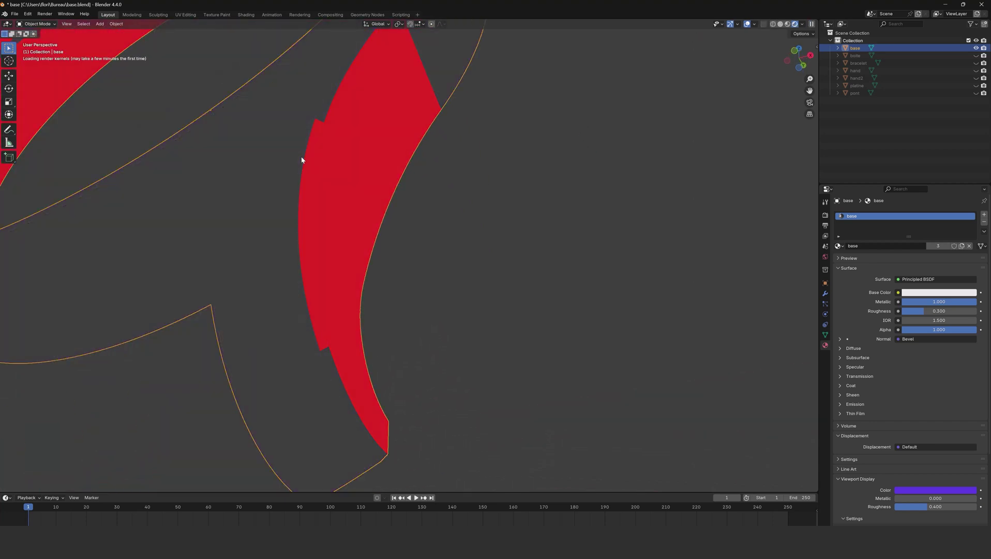
pyautogui.press('z')
pyautogui.click(754, 24)
pyautogui.click(711, 163)
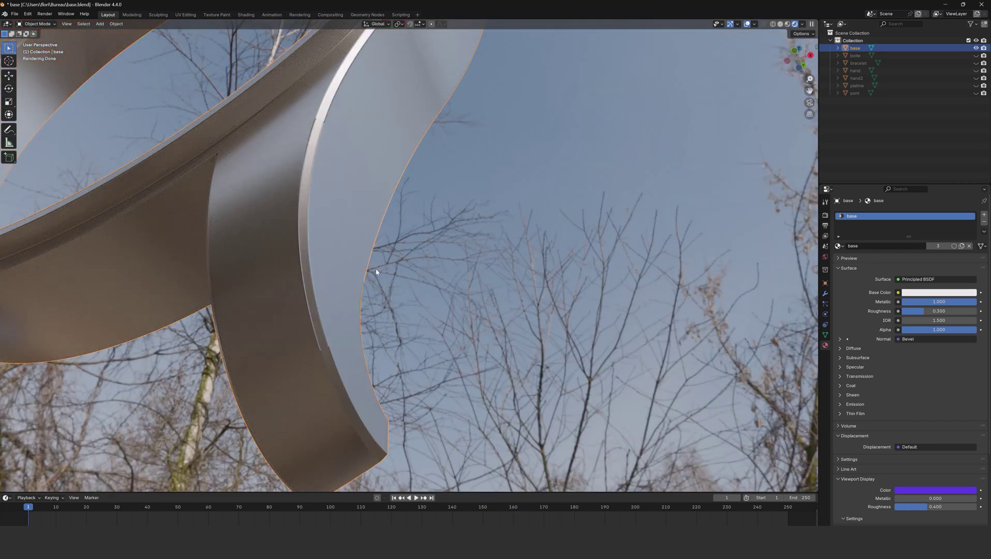
pyautogui.scroll(4, 376, 270)
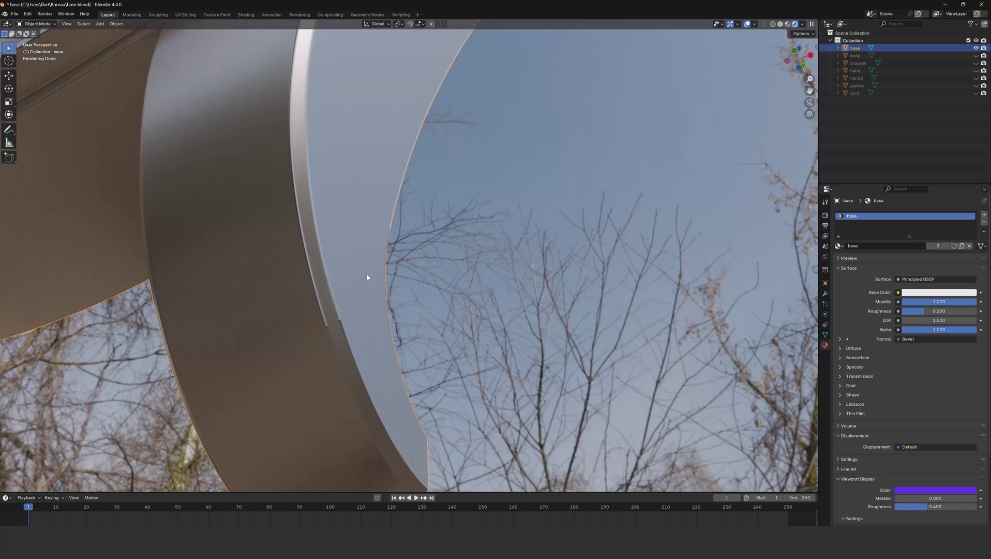
pyautogui.moveTo(367, 278); pyautogui.dragTo(296, 279, button='middle')
pyautogui.moveTo(269, 233); pyautogui.dragTo(334, 125, button='middle')
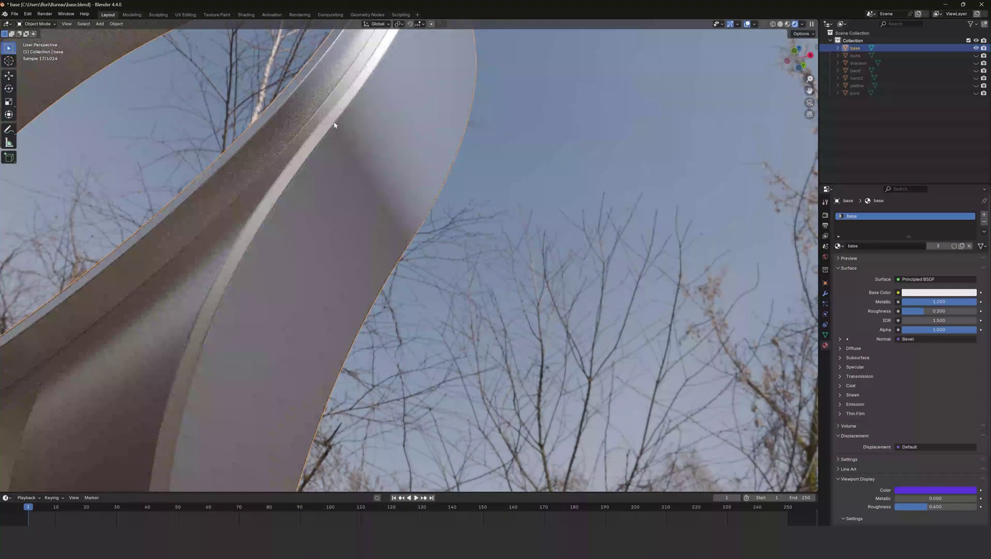
pyautogui.moveTo(398, 224); pyautogui.dragTo(825, 4, button='middle')
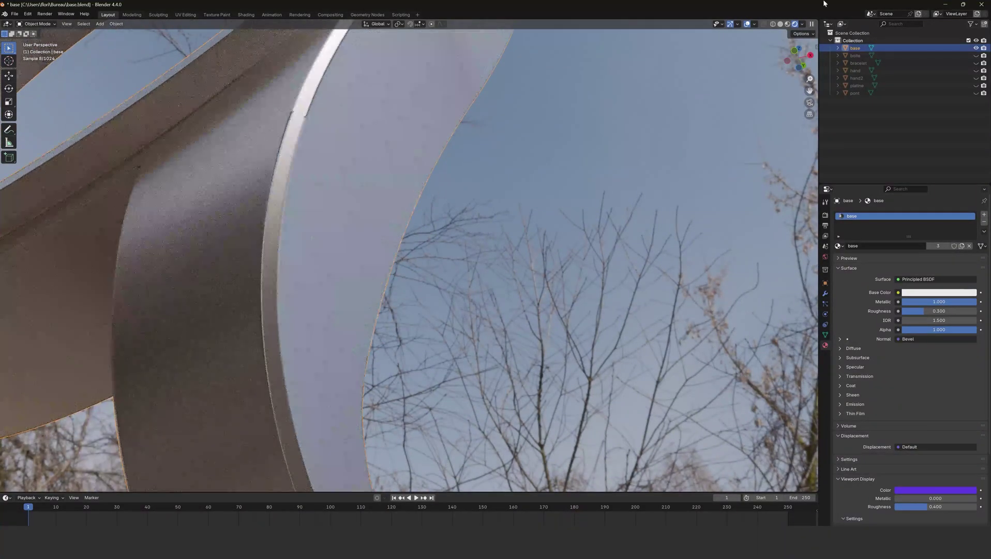
pyautogui.click(754, 24)
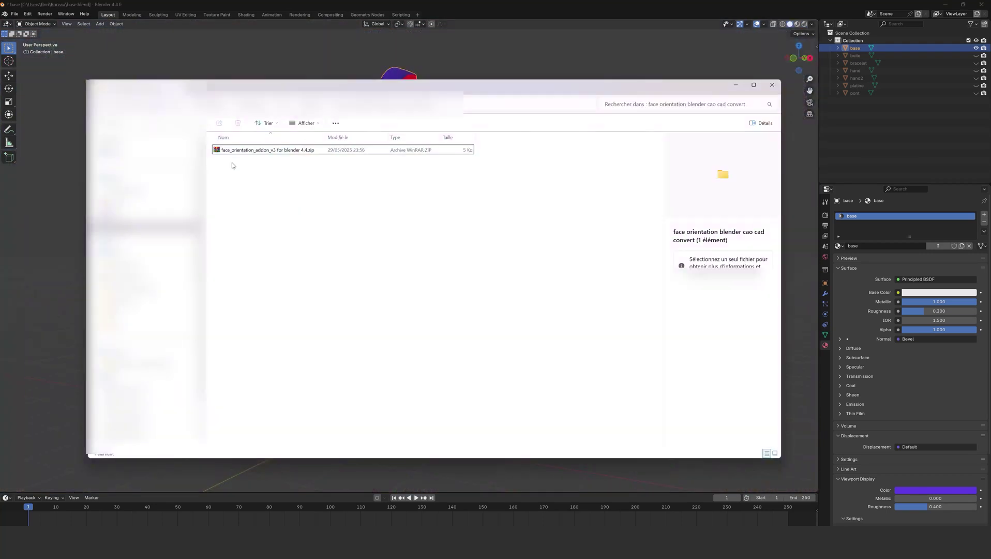
# Install the add-on "face_orientation_addon_v3 for blender 4.4.zip" from the file explorer and show its Face Orientation controls.
pyautogui.moveTo(235, 150); pyautogui.dragTo(288, 60)
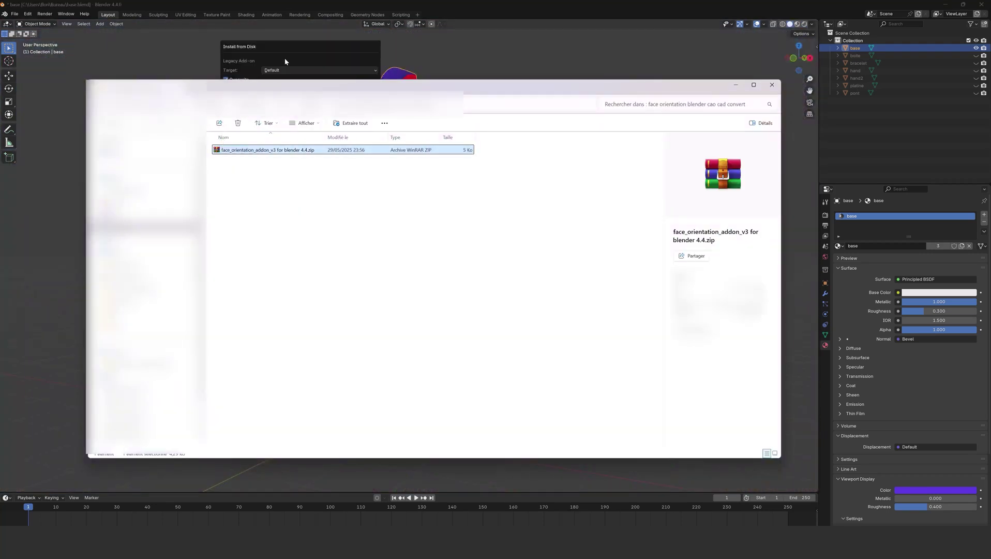
pyautogui.click(257, 99)
pyautogui.press('n')
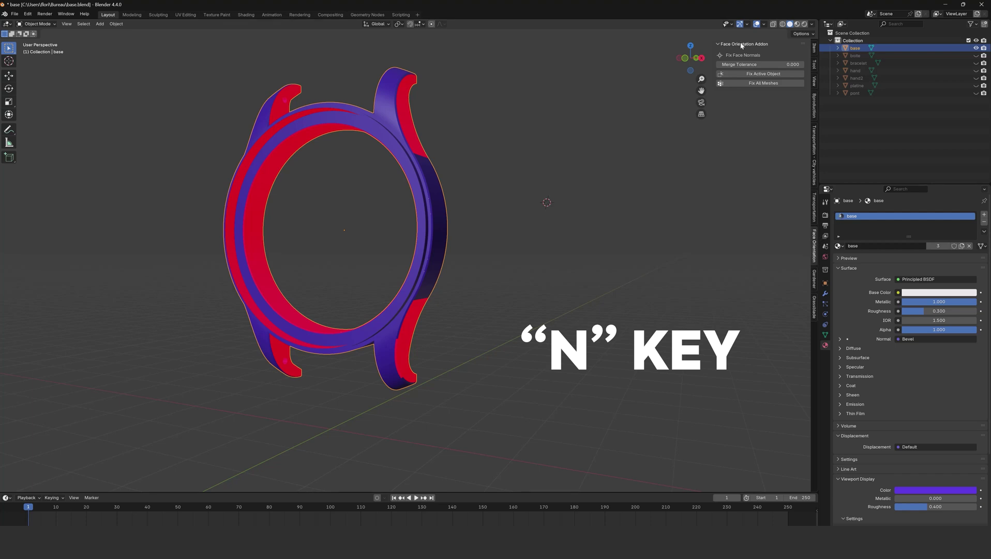
# Hide the base, make the boite object visible, and select and frame it.
pyautogui.click(976, 48)
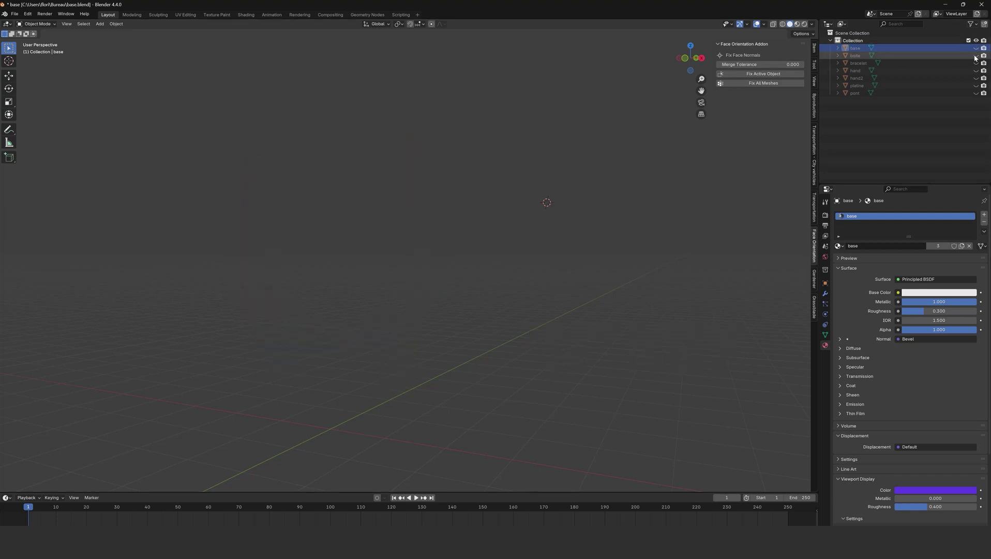
pyautogui.click(976, 55)
pyautogui.click(856, 55)
pyautogui.press('KP_Decimal')
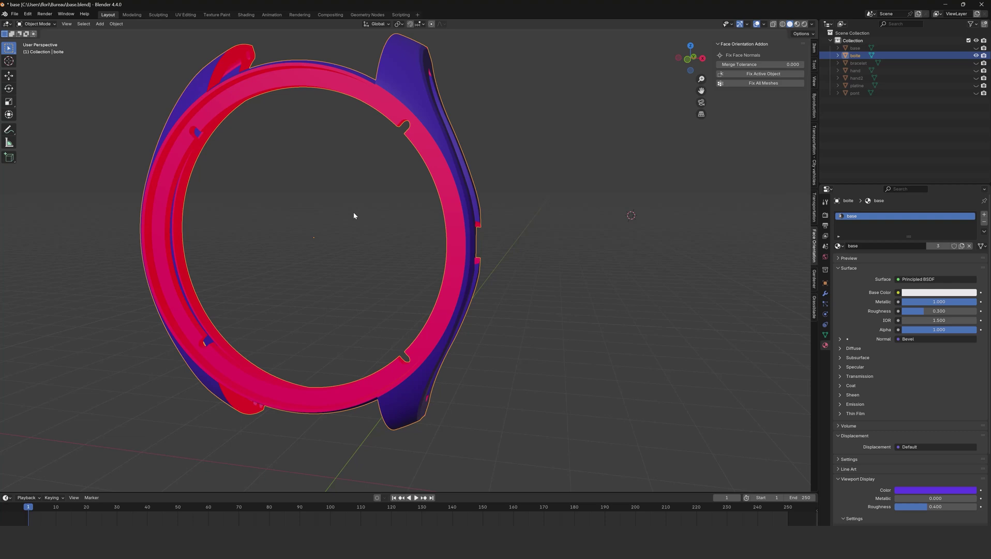
pyautogui.moveTo(460, 305)
pyautogui.mouseDown(button='middle')
pyautogui.moveTo(425, 305)
pyautogui.moveTo(464, 289)
pyautogui.mouseUp(button='middle')
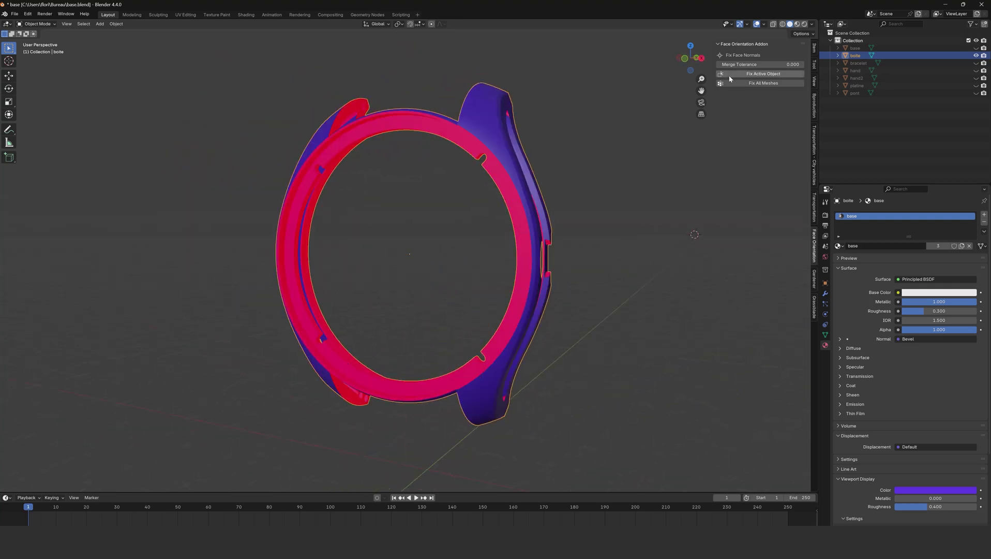
# Fix the face orientation of the active boite object with the Face Orientation add-on.
pyautogui.click(749, 66)
pyautogui.press('Return')
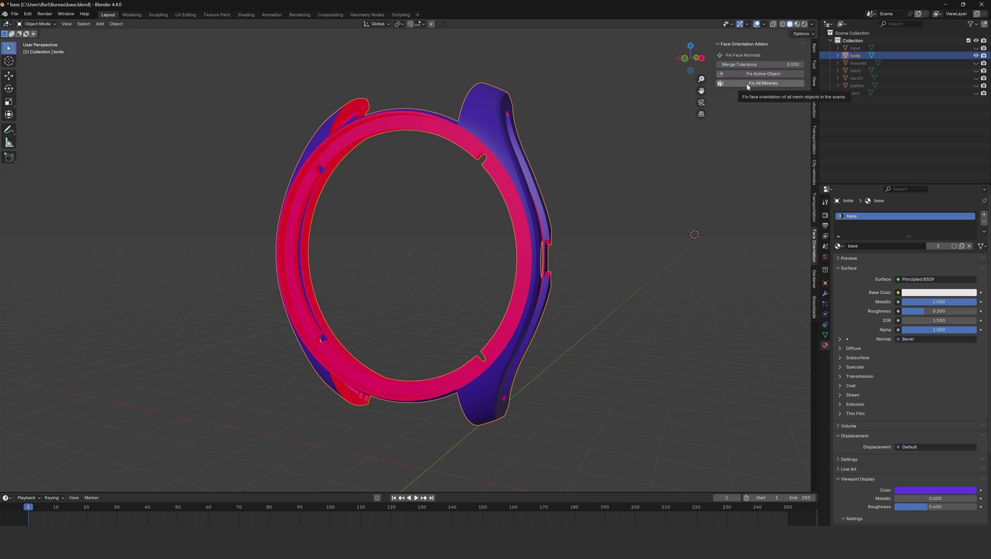
pyautogui.keyDown('shift'); pyautogui.rightClick(602, 150); pyautogui.keyUp('shift')
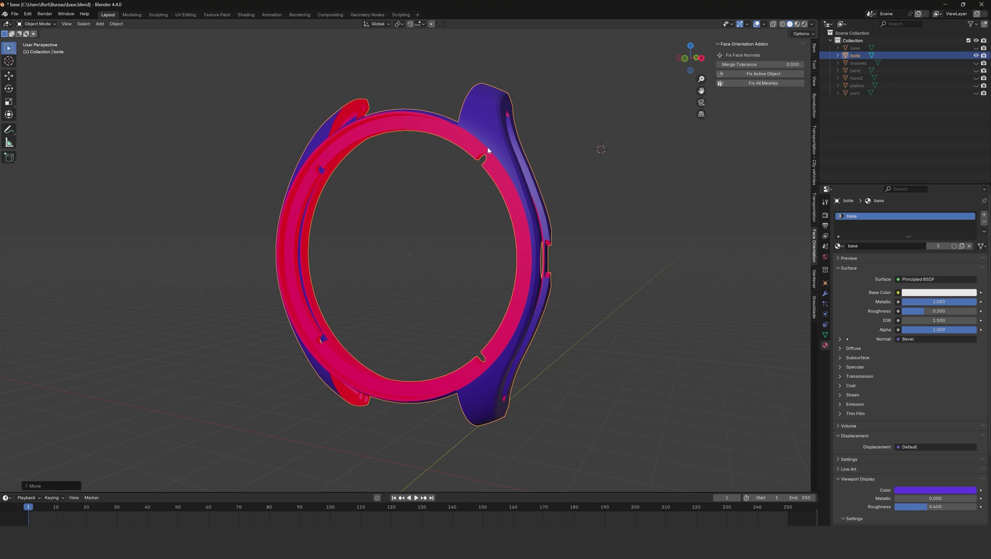
pyautogui.click(745, 75)
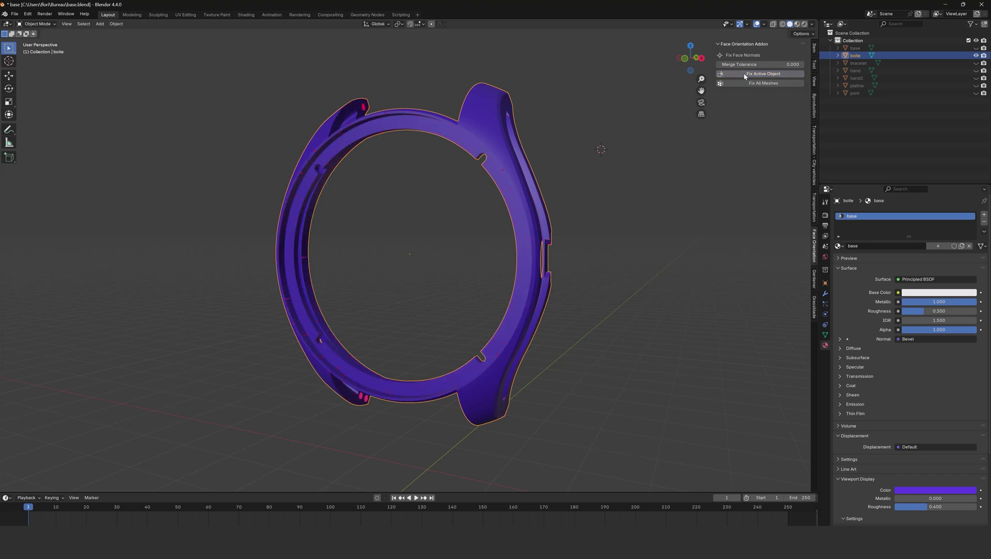
pyautogui.moveTo(497, 222); pyautogui.dragTo(394, 203, button='middle')
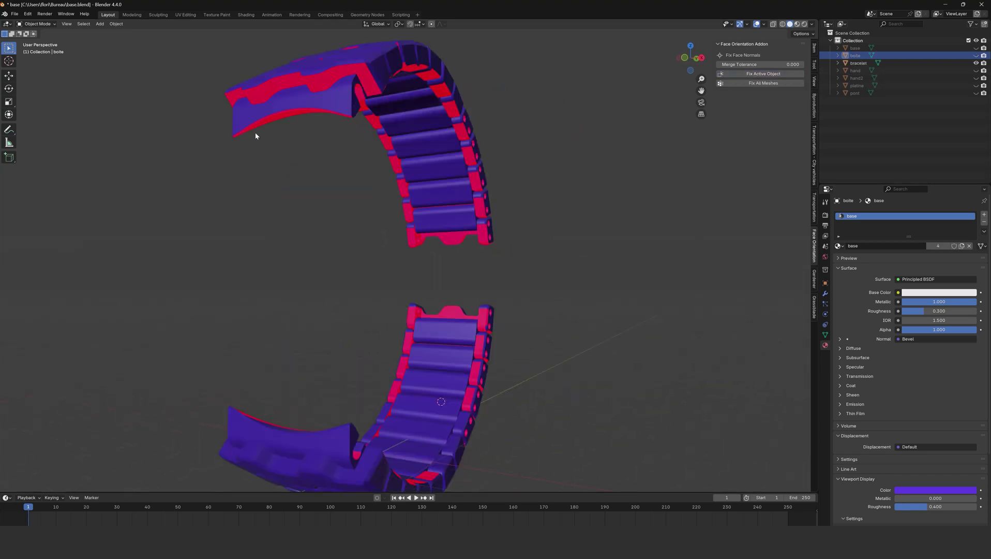
# Open the bracelet mesh in Edit Mode and select the linked faces of one red link surface.
pyautogui.click(445, 147)
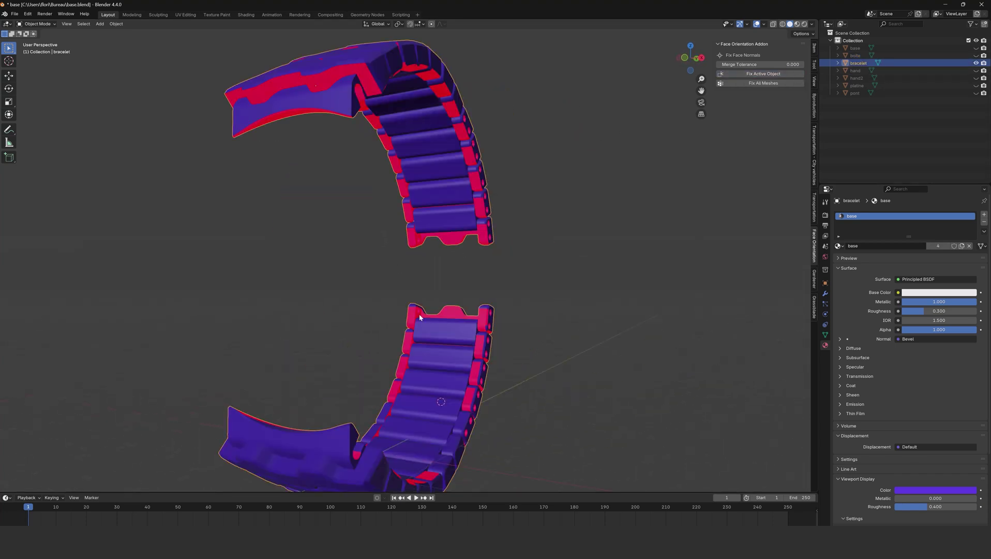
pyautogui.press('Tab')
pyautogui.moveTo(433, 280); pyautogui.dragTo(415, 280, button='middle')
pyautogui.scroll(3, 415, 281)
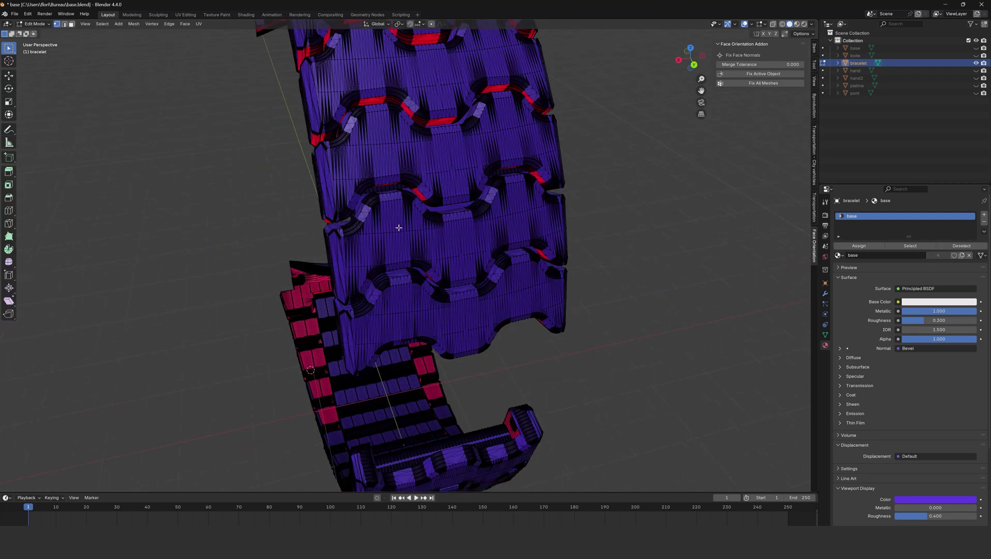
pyautogui.moveTo(399, 227); pyautogui.dragTo(567, 127, button='middle')
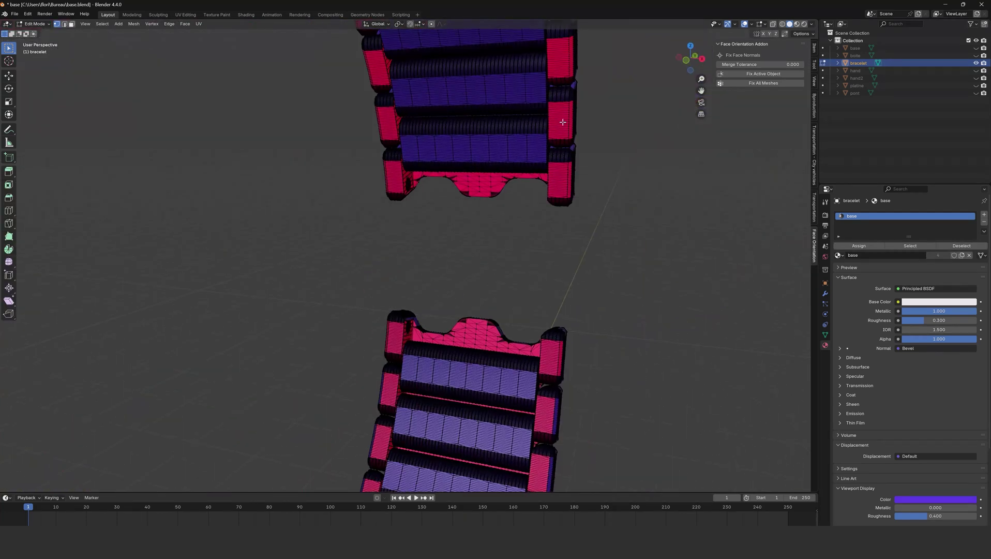
pyautogui.press('l')
pyautogui.hotkey('ctrl', 'z')
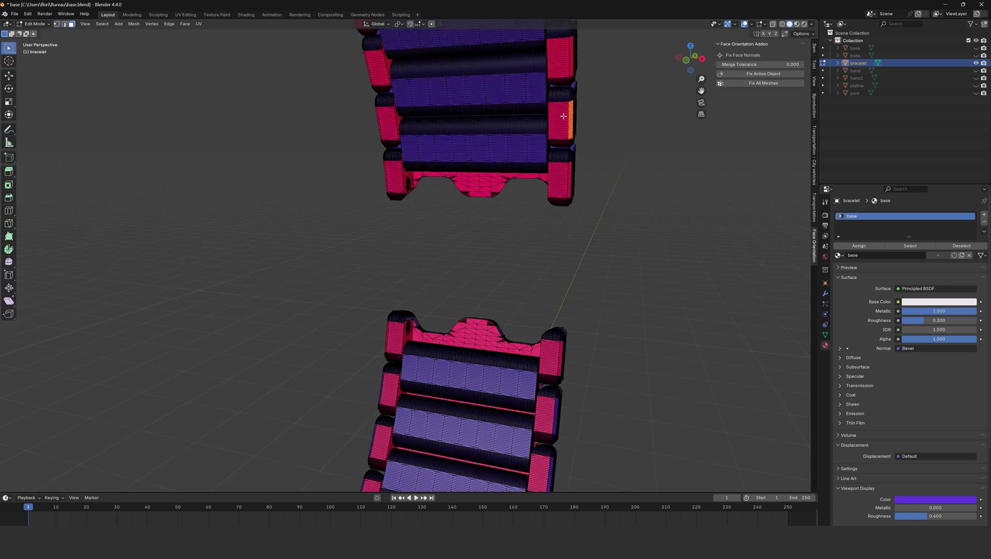
pyautogui.press('l')
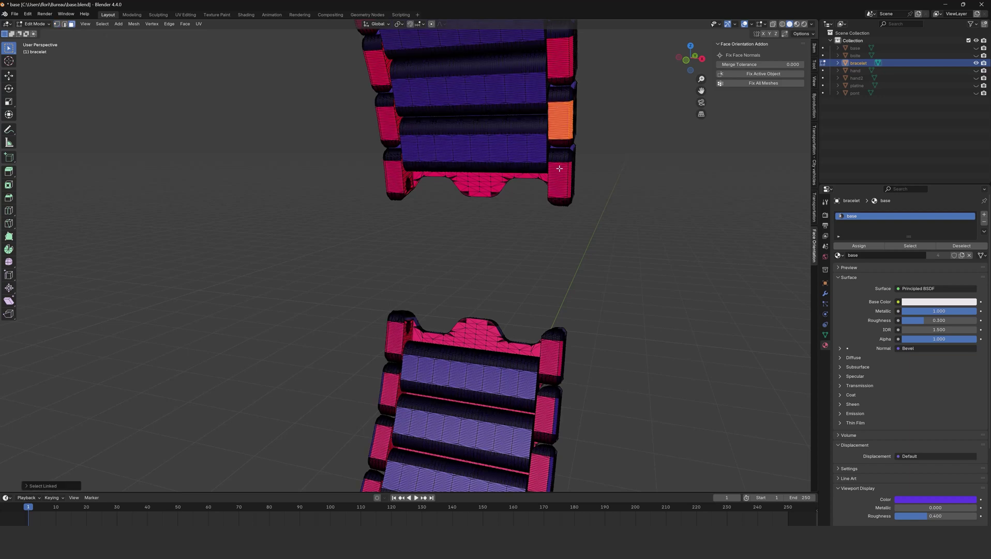
# Return the bracelet to Object Mode and fix its face orientation with the Face Orientation add-on.
pyautogui.press('l')
pyautogui.press('Tab')
pyautogui.scroll(-6, 495, 250)
pyautogui.moveTo(495, 250); pyautogui.dragTo(475, 202, button='middle')
pyautogui.click(748, 74)
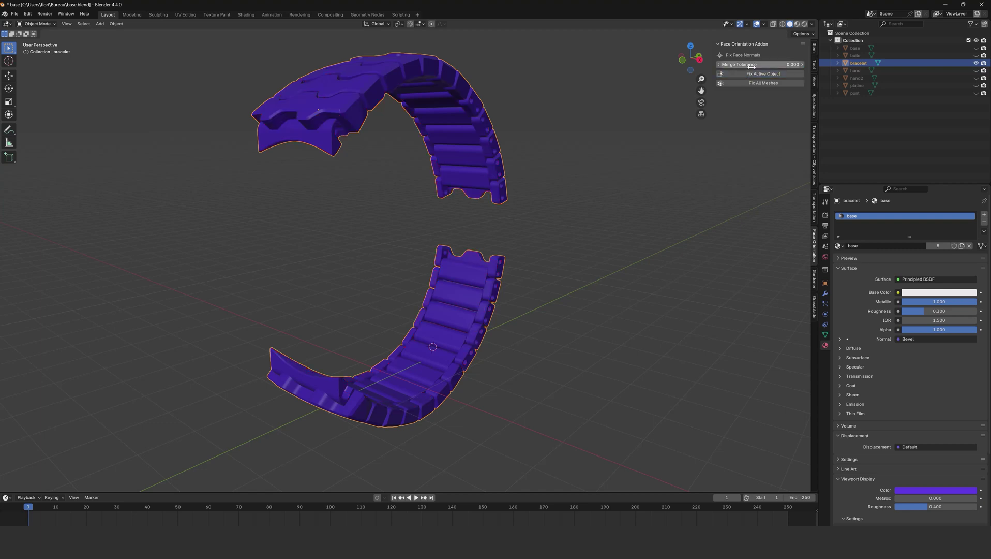
# Try to fix the face orientation of the isolated hand object with the add-on's existing merge tolerance.
pyautogui.moveTo(547, 328); pyautogui.dragTo(386, 248, button='middle')
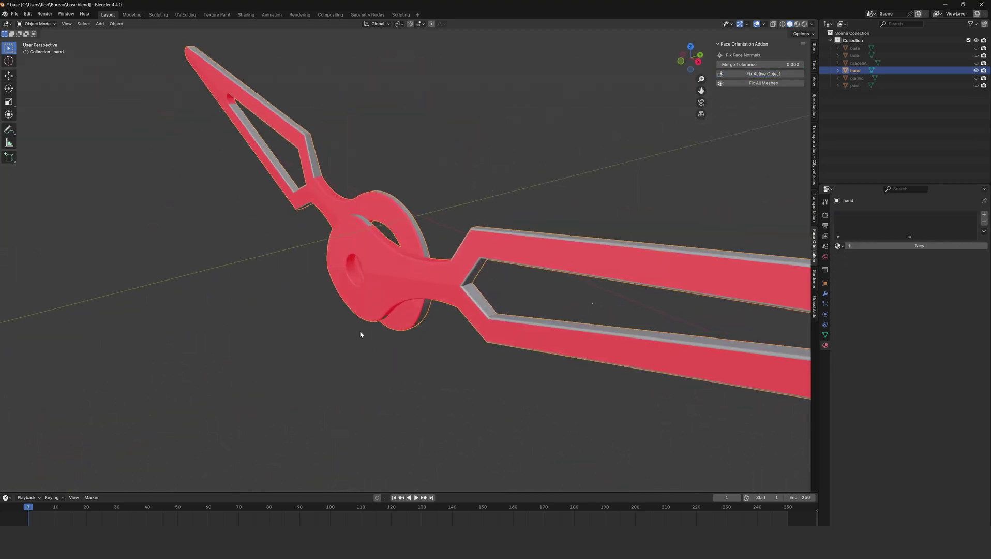
pyautogui.scroll(3, 439, 328)
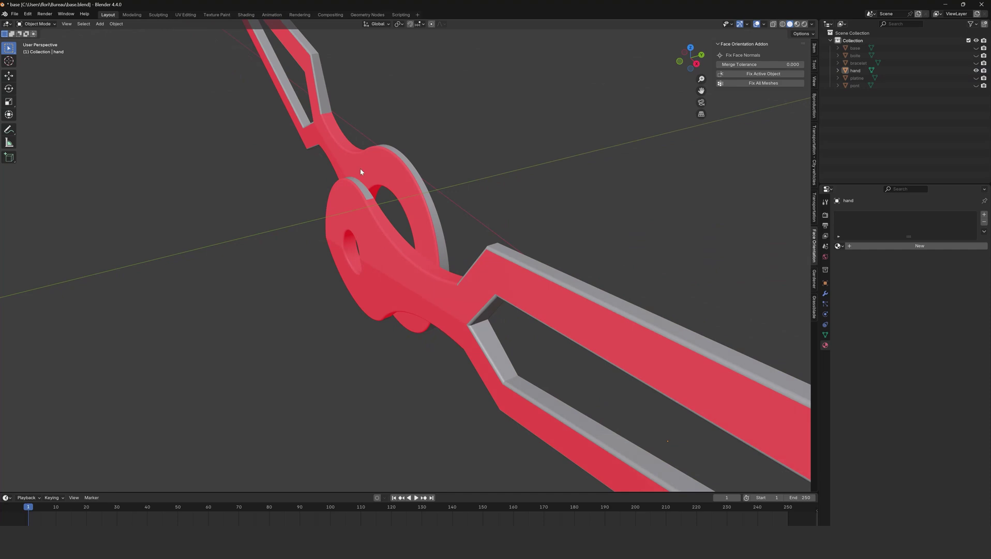
pyautogui.click(384, 277)
pyautogui.moveTo(385, 279); pyautogui.dragTo(468, 261, button='middle')
pyautogui.click(746, 74)
# Lower the add-on's merge tolerance and run the active-object fix on the hand again.
pyautogui.click(757, 64)
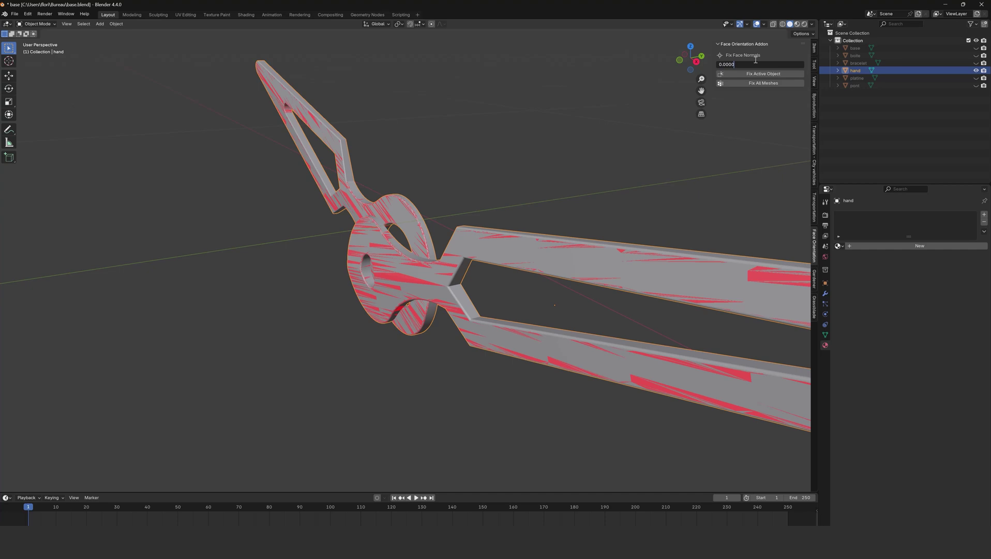
pyautogui.press('Return')
pyautogui.click(789, 75)
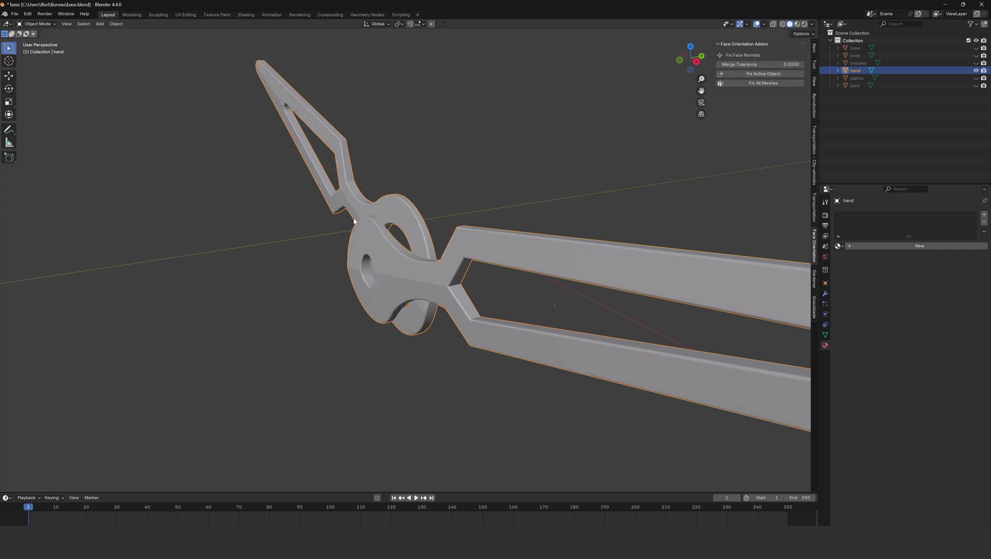
pyautogui.moveTo(354, 219); pyautogui.dragTo(494, 251, button='middle')
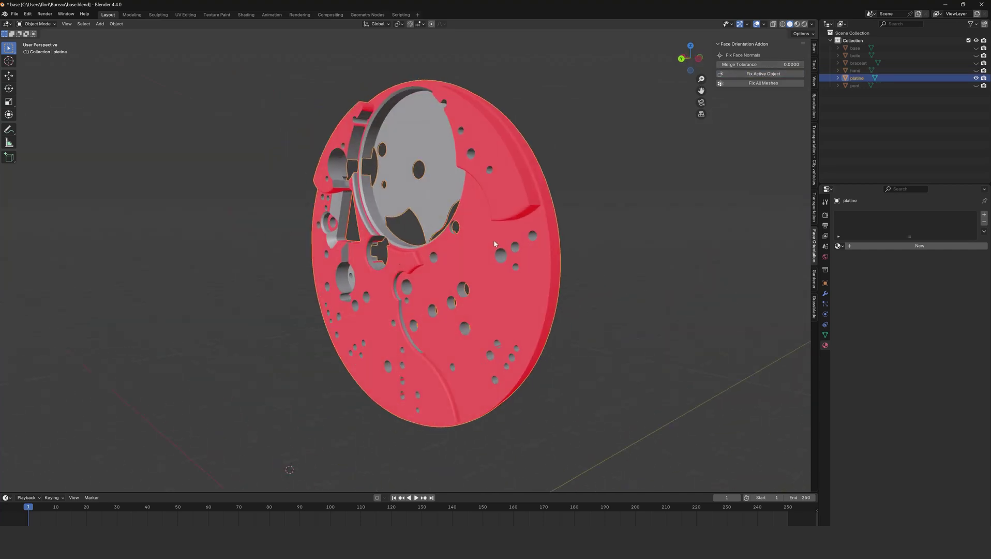
# Try to correct the platine mesh in Edit Mode by recalculating its normals outside, and then inside.
pyautogui.press('Tab')
pyautogui.hotkey('shift', 'n')
pyautogui.press('Tab')
pyautogui.press('Tab')
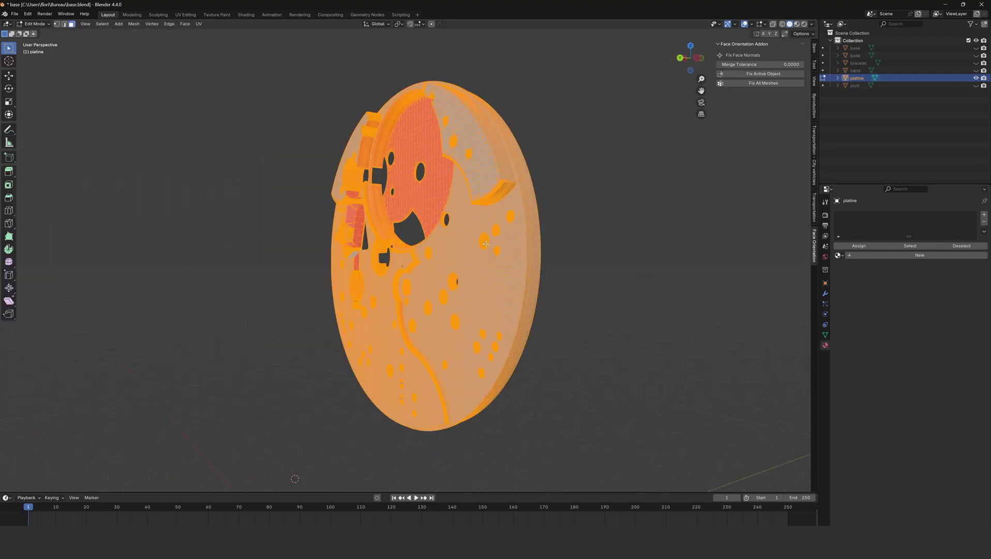
pyautogui.hotkey('alt', 'n')
pyautogui.click(486, 244)
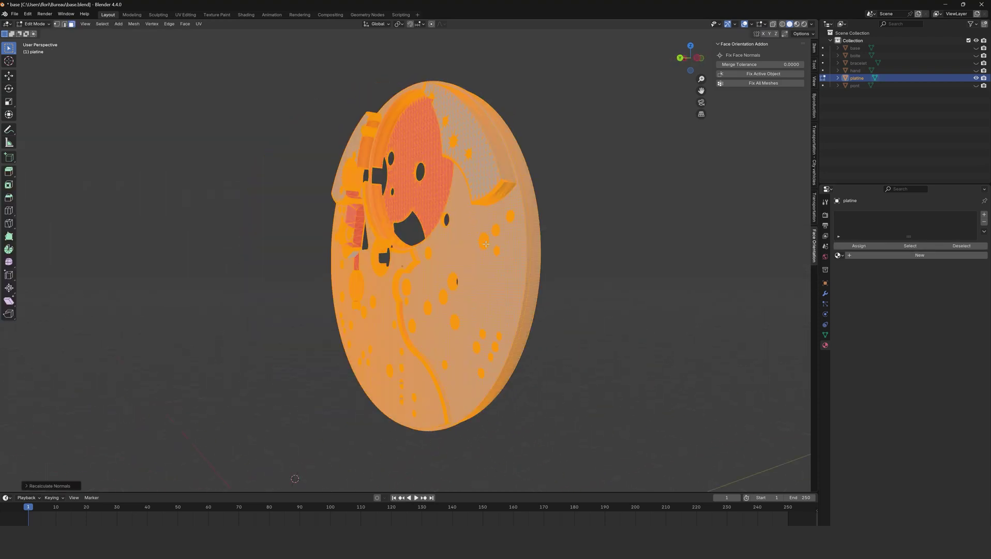
pyautogui.hotkey('alt', 'n')
pyautogui.click(486, 244)
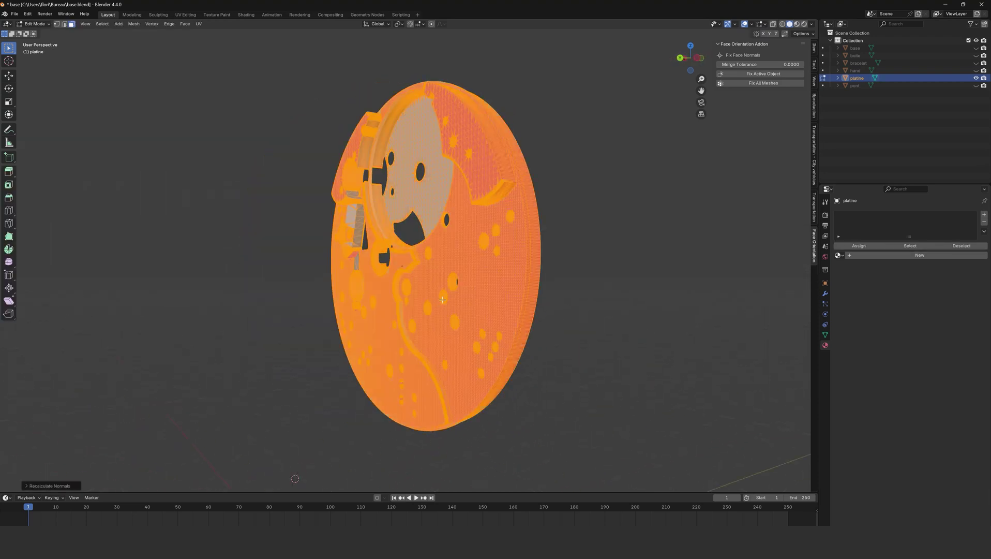
pyautogui.press('Tab')
pyautogui.moveTo(453, 294); pyautogui.dragTo(497, 293, button='middle')
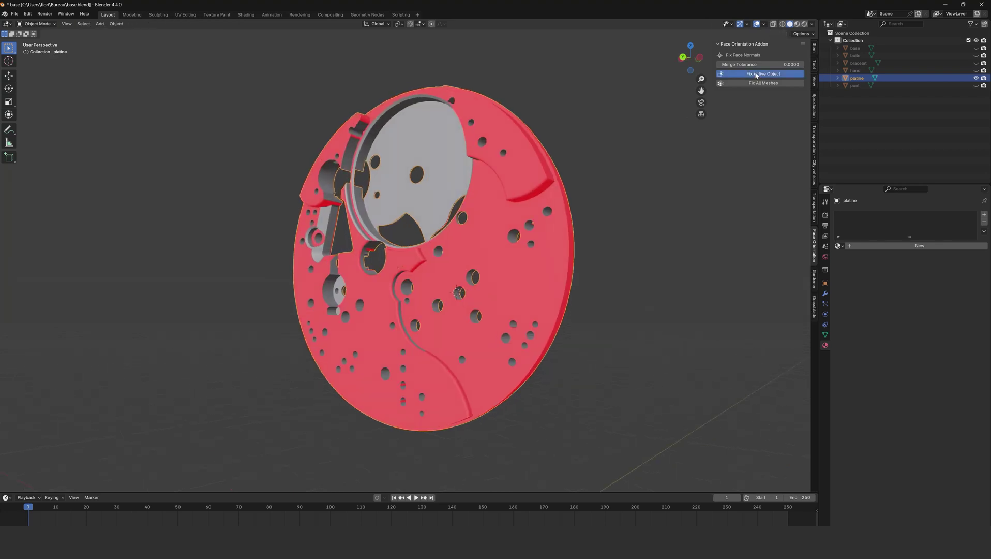
# Fix the face orientation of the active platine object with the add-on and hide the platine.
pyautogui.click(756, 74)
pyautogui.moveTo(543, 248); pyautogui.dragTo(380, 313, button='middle')
pyautogui.click(976, 78)
# Select the pont object and assign it the existing base material.
pyautogui.click(456, 252)
pyautogui.scroll(3, 338, 300)
pyautogui.scroll(3, 381, 313)
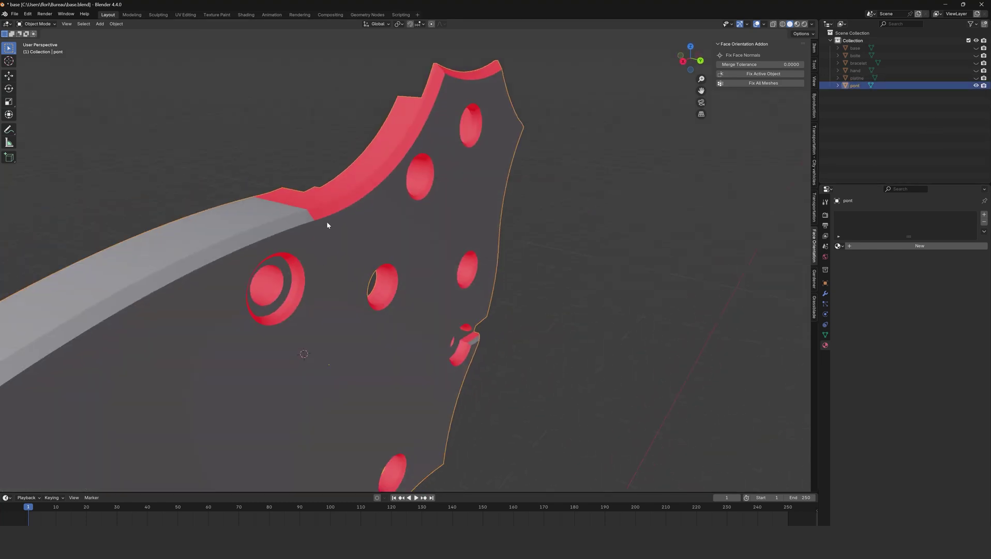
pyautogui.scroll(2, 312, 310)
pyautogui.moveTo(327, 221); pyautogui.dragTo(323, 296, button='middle')
pyautogui.click(839, 246)
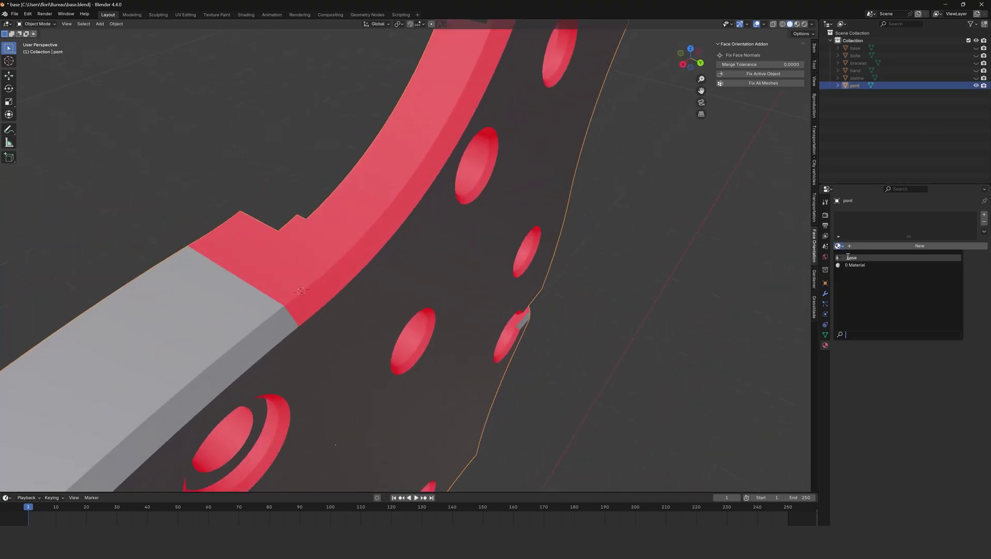
pyautogui.click(854, 258)
# Switch the viewport to rendered shading and turn off the Face Orientation overlay to examine the pont's material.
pyautogui.press('z')
pyautogui.click(754, 24)
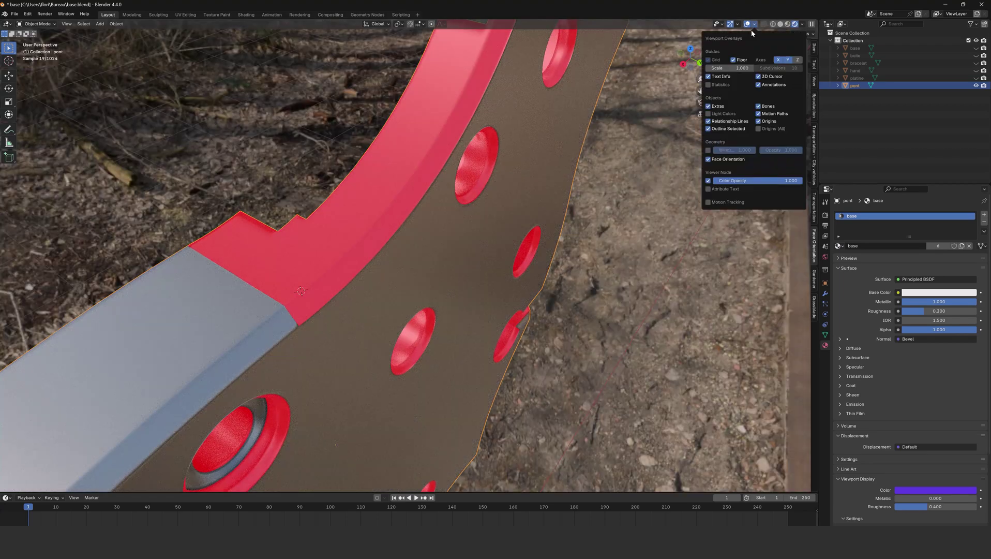
pyautogui.click(720, 191)
pyautogui.moveTo(312, 328); pyautogui.dragTo(426, 320, button='middle')
# Turn the Face Orientation overlay back on and examine the flipped faces along the pont's edge.
pyautogui.click(754, 26)
pyautogui.click(717, 159)
pyautogui.scroll(3, 450, 171)
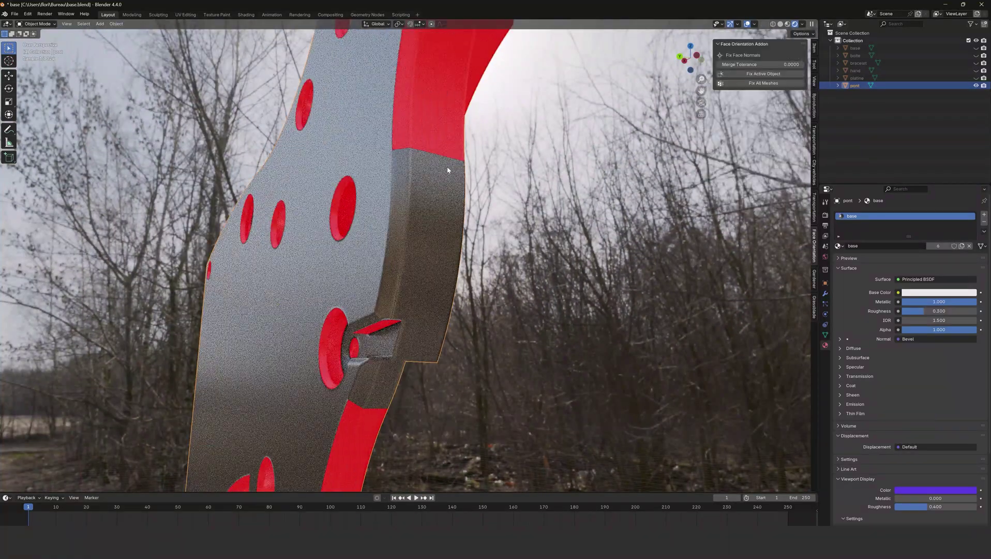
pyautogui.scroll(3, 363, 201)
pyautogui.keyDown('shift'); pyautogui.moveTo(392, 119); pyautogui.dragTo(362, 243, button='middle'); pyautogui.keyUp('shift')
# Turn off the Face Orientation overlay and fix the pont's face orientation with the add-on.
pyautogui.click(755, 27)
pyautogui.click(719, 159)
pyautogui.click(760, 74)
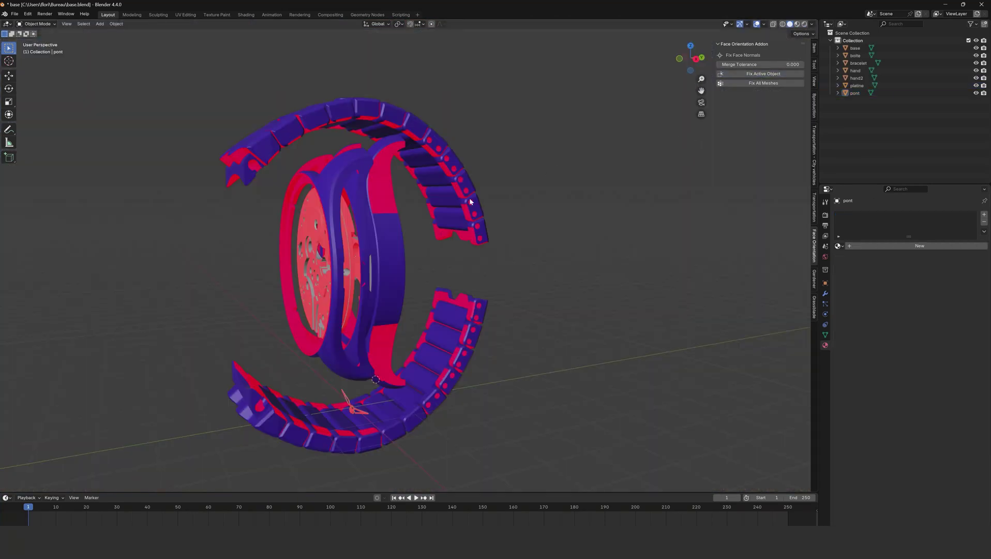
# Fix the face orientation of all watch meshes at once with the add-on.
pyautogui.moveTo(471, 202); pyautogui.dragTo(414, 253, button='middle')
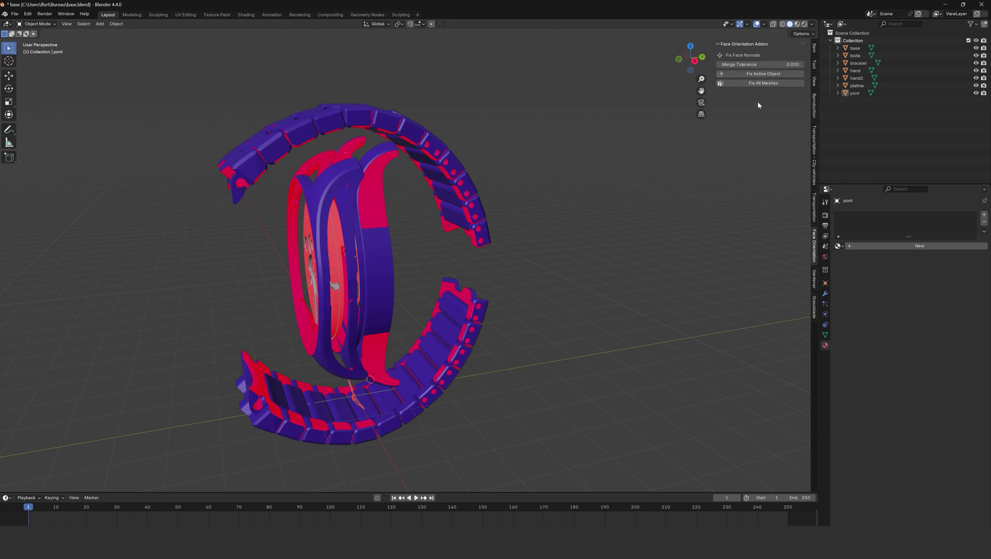
pyautogui.click(760, 84)
pyautogui.moveTo(164, 314); pyautogui.dragTo(204, 288, button='middle')
pyautogui.scroll(1, 445, 250)
pyautogui.click(445, 250)
pyautogui.scroll(-2, 445, 250)
pyautogui.moveTo(362, 285); pyautogui.dragTo(392, 279, button='middle')
pyautogui.scroll(-1, 393, 279)
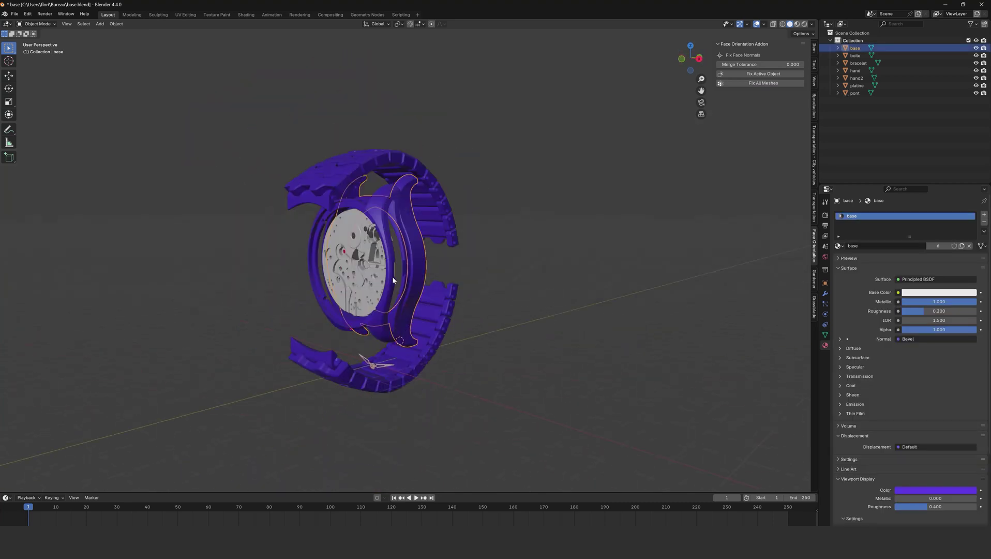
# Select the base and hide all other objects to isolate its remaining flipped face.
pyautogui.click(405, 280)
pyautogui.scroll(1, 385, 331)
pyautogui.moveTo(384, 327); pyautogui.dragTo(462, 329, button='middle')
pyautogui.click(372, 193)
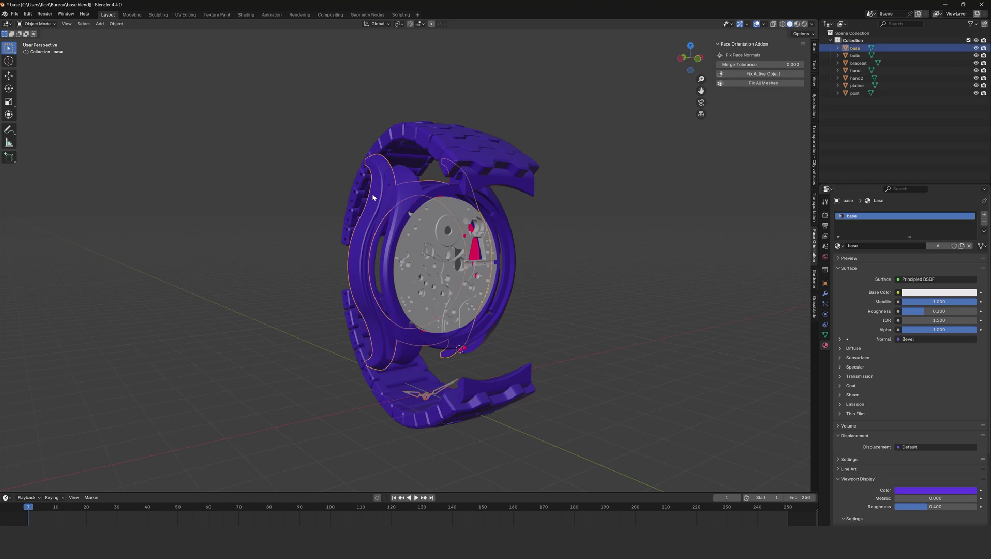
pyautogui.hotkey('shift', 'h')
pyautogui.scroll(4, 411, 306)
pyautogui.scroll(10, 411, 306)
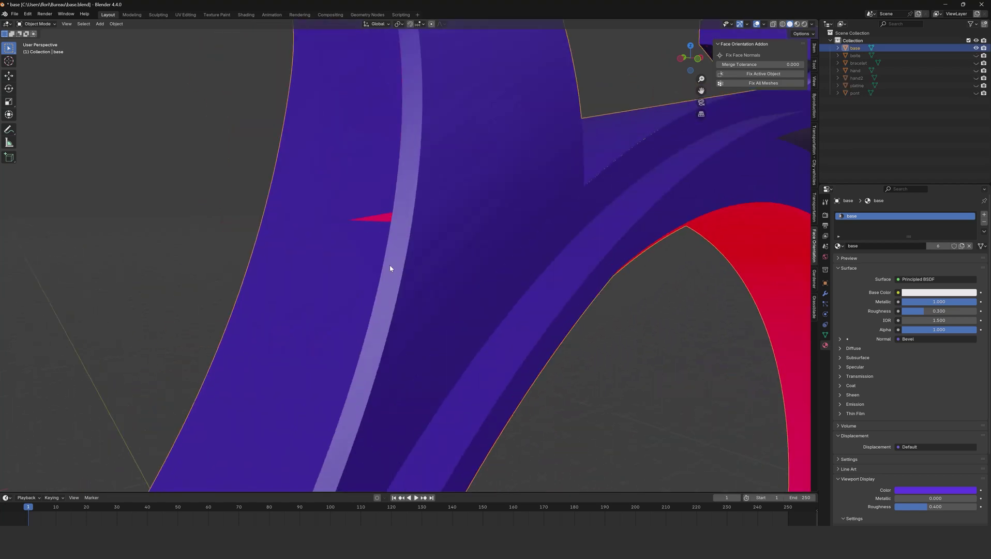
# Lower the add-on's merge tolerance and fix the face orientation of the active base object again.
pyautogui.click(740, 65)
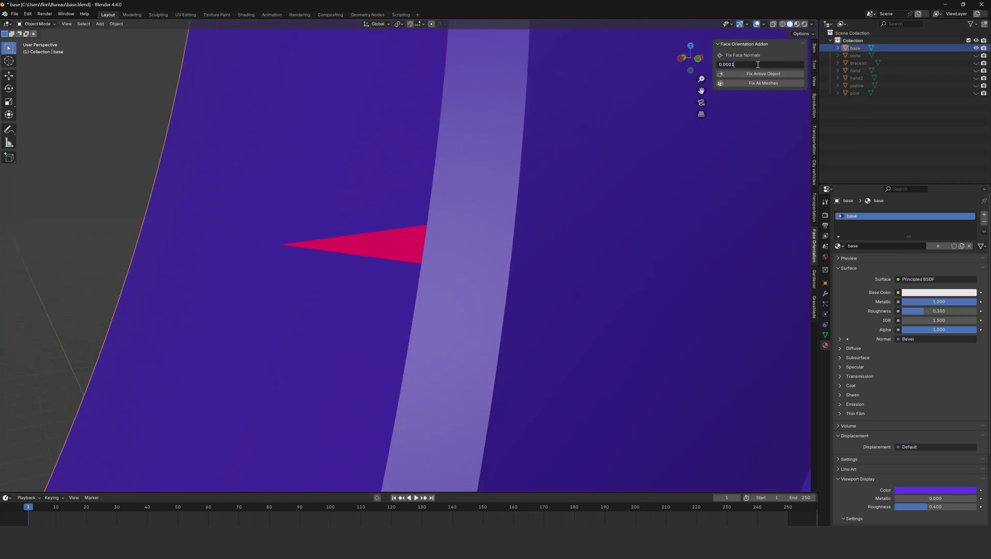
pyautogui.press('Return')
pyautogui.scroll(-7, 525, 145)
pyautogui.scroll(3, 670, 133)
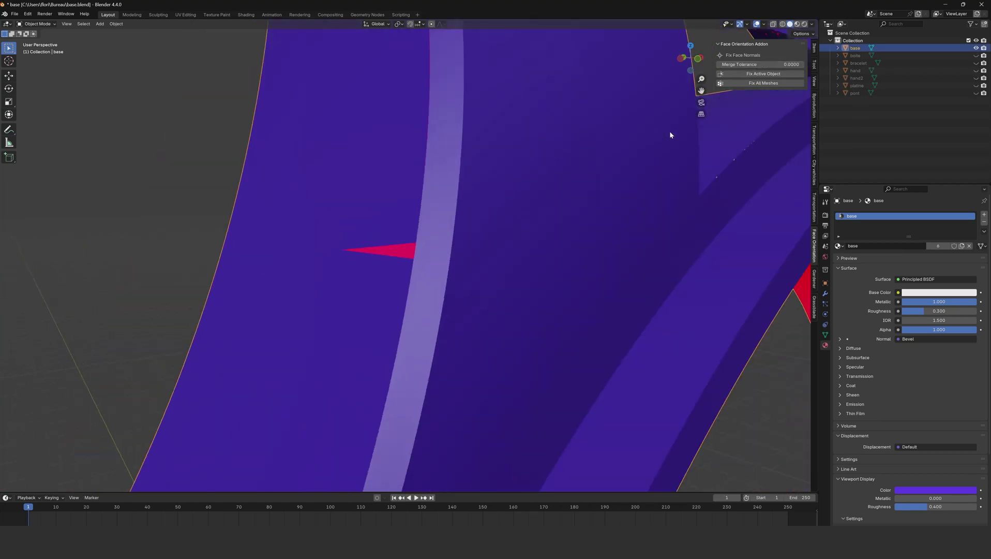
pyautogui.click(748, 77)
pyautogui.scroll(-6, 380, 244)
pyautogui.moveTo(394, 248); pyautogui.dragTo(432, 268, button='middle')
pyautogui.scroll(4, 434, 270)
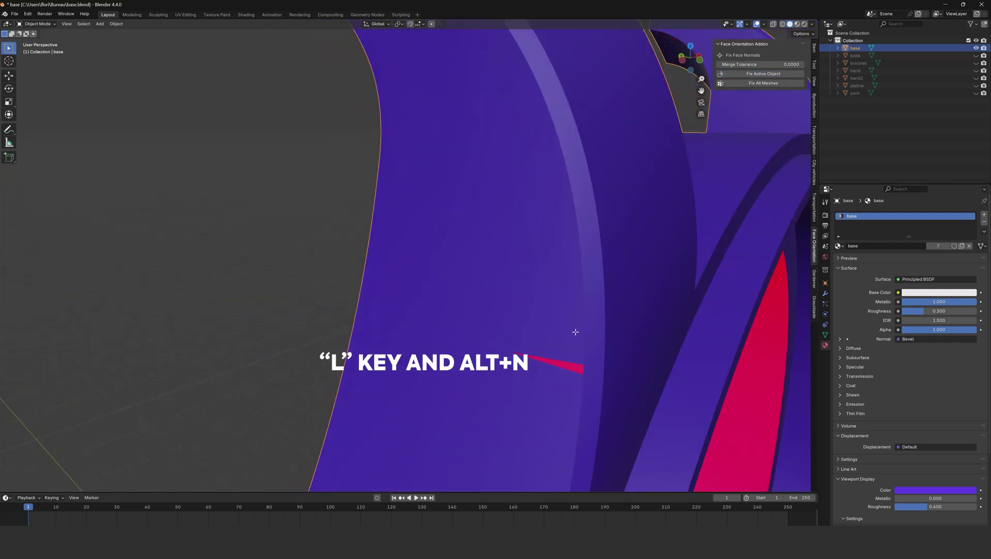
# Select the linked faces of the base's inner ring surface in Edit Mode and recalculate their normals, finally to the inside.
pyautogui.scroll(-4, 575, 332)
pyautogui.moveTo(610, 332); pyautogui.dragTo(578, 313, button='middle')
pyautogui.press('Tab')
pyautogui.scroll(2, 578, 313)
pyautogui.press('l')
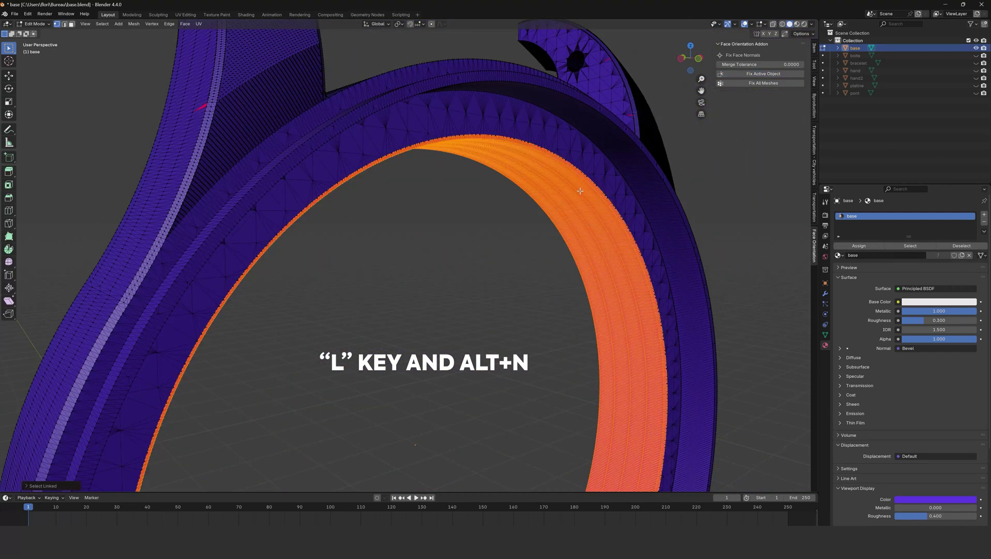
pyautogui.scroll(2, 578, 236)
pyautogui.moveTo(578, 236); pyautogui.dragTo(513, 199, button='middle')
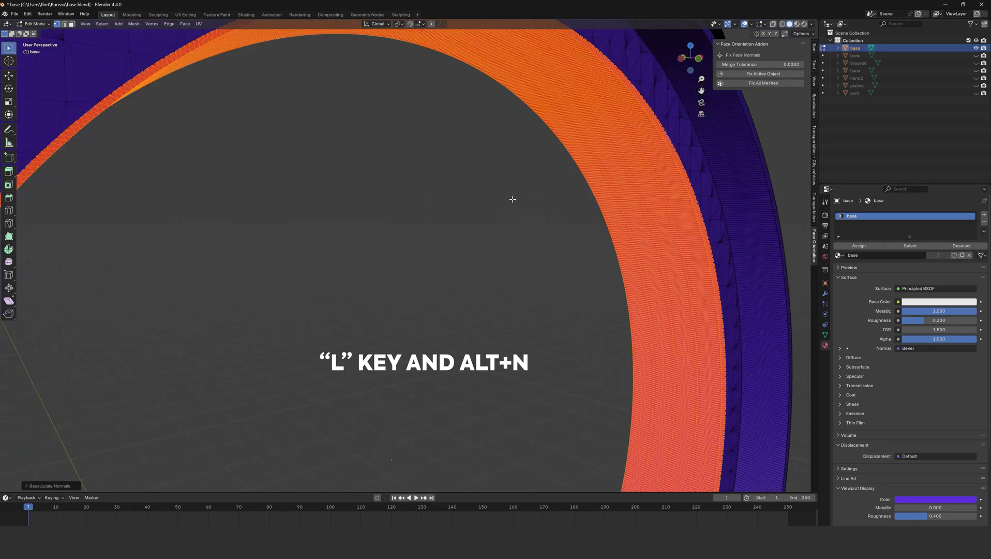
pyautogui.scroll(-2, 513, 199)
pyautogui.hotkey('ctrl', 'shift', 'n')
pyautogui.press('Tab')
pyautogui.scroll(-3, 454, 255)
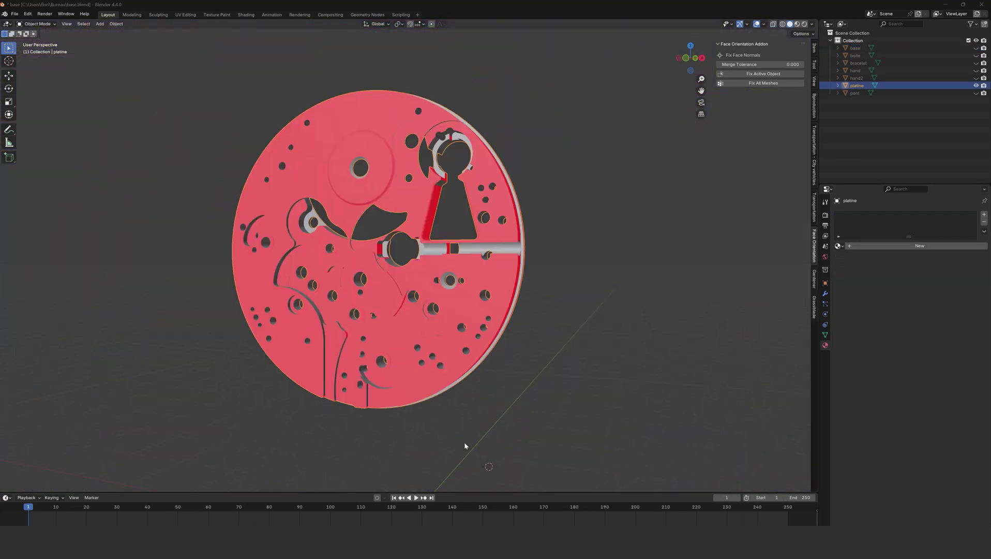
# Merge the platine's selected vertices by distance in Edit Mode.
pyautogui.press('Tab')
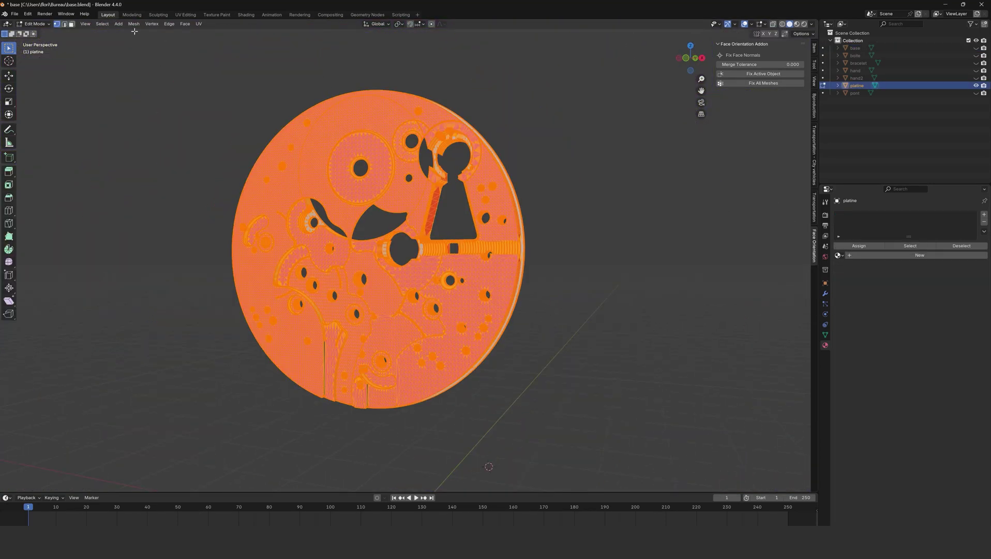
pyautogui.click(133, 24)
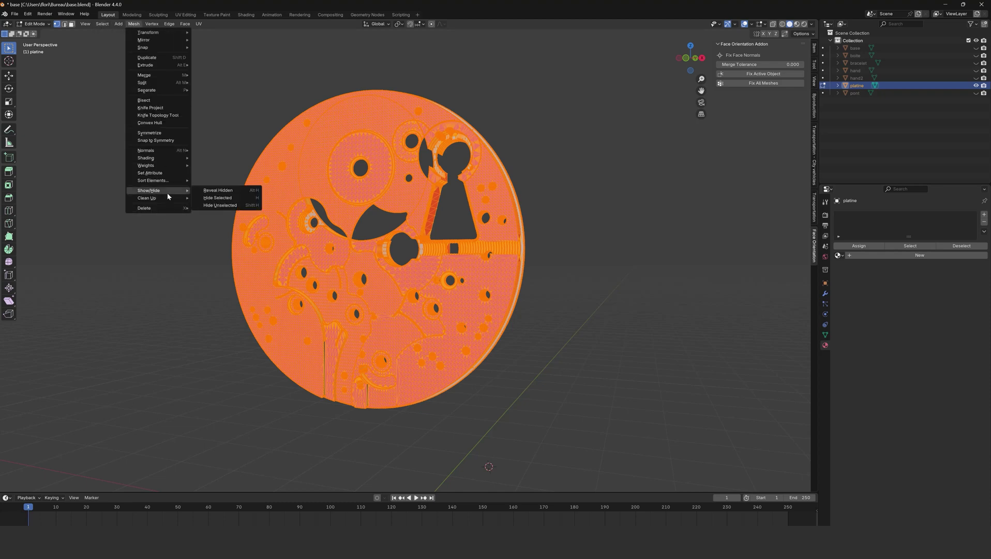
pyautogui.moveTo(167, 199)
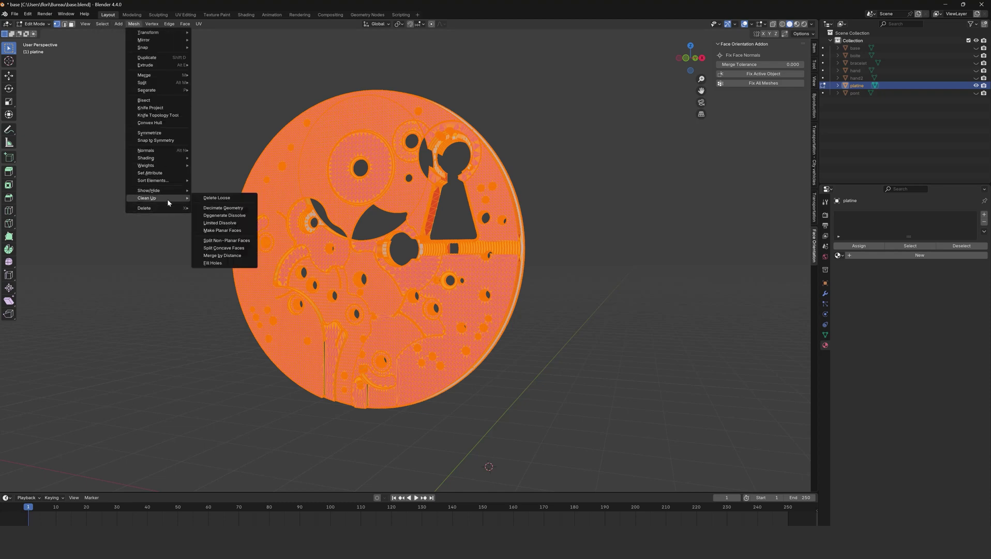
pyautogui.click(223, 255)
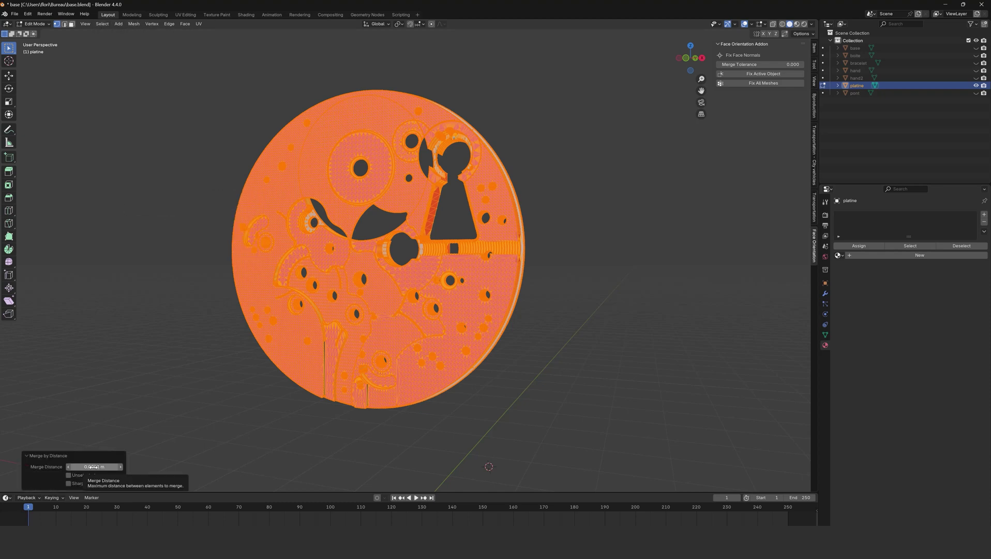
pyautogui.press('Tab')
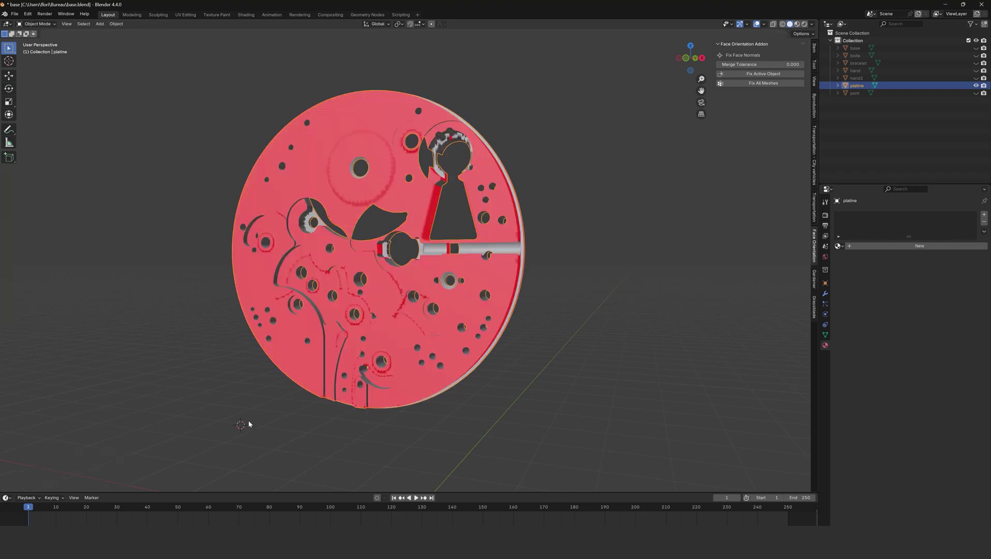
# Recalculate the merged platine's normals to the outside in Edit Mode.
pyautogui.press('Tab')
pyautogui.hotkey('shift', 'n')
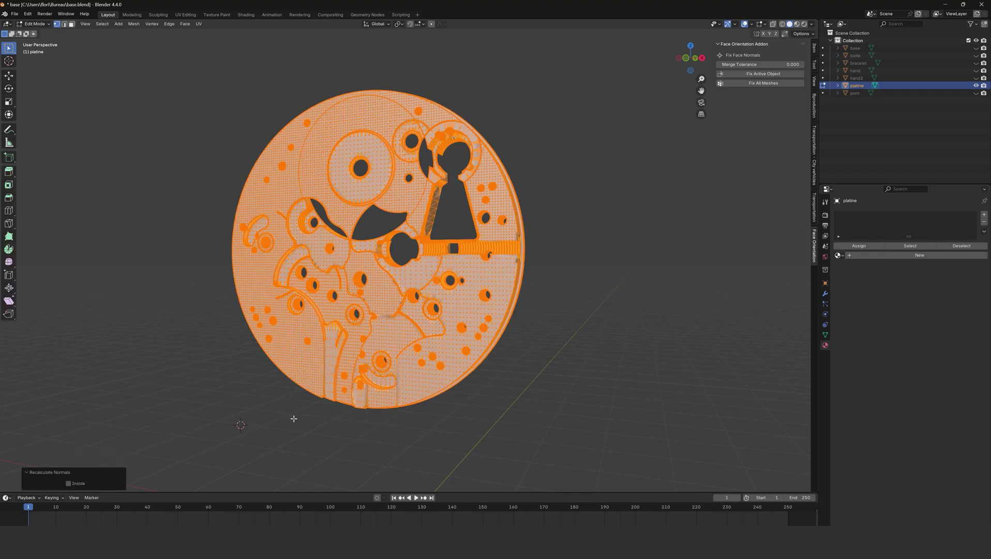
pyautogui.press('Tab')
pyautogui.moveTo(295, 417); pyautogui.dragTo(305, 412, button='middle')
# Add an Edge Split modifier to the platine with the 30° edge angle.
pyautogui.click(825, 294)
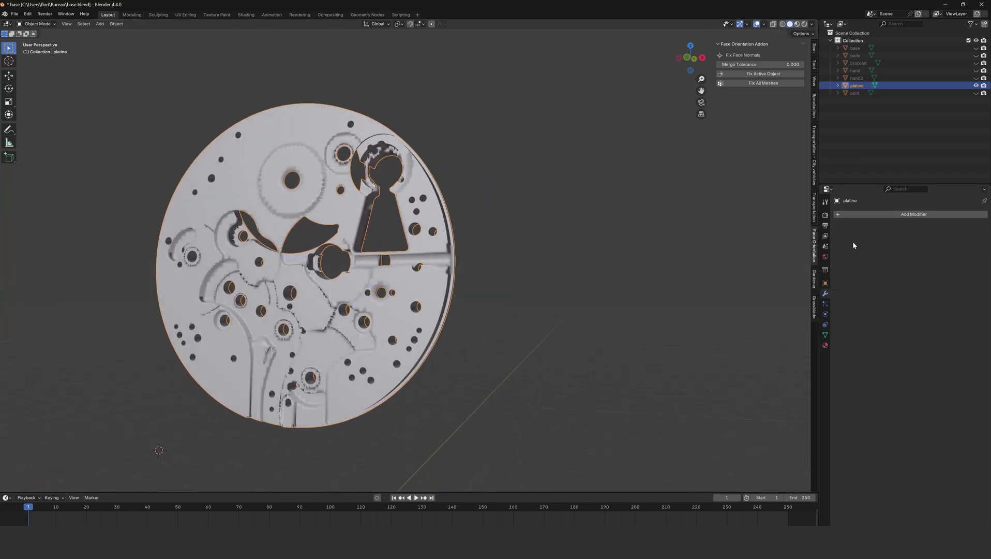
pyautogui.click(862, 214)
pyautogui.click(860, 221)
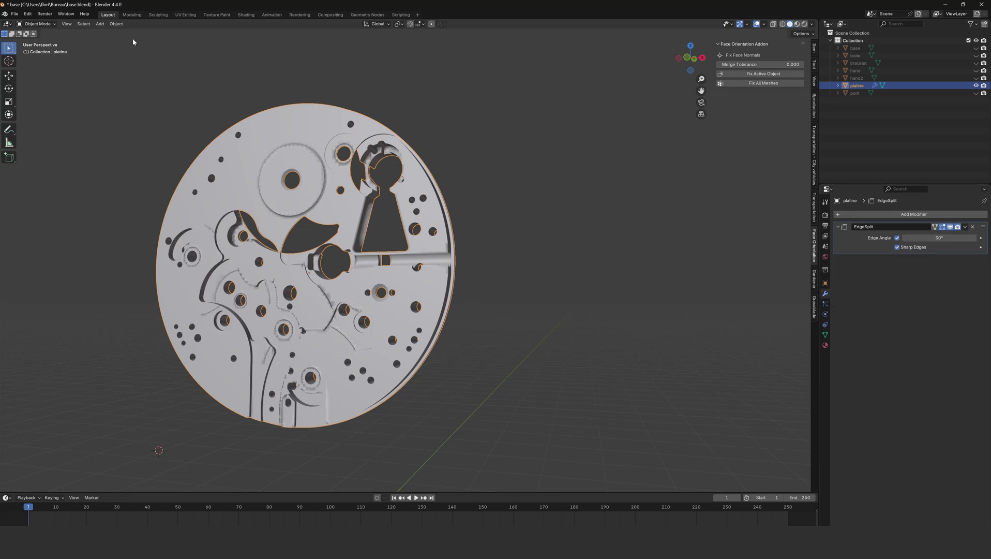
# Apply Shade Flat to the platine and open its mesh data properties.
pyautogui.click(116, 24)
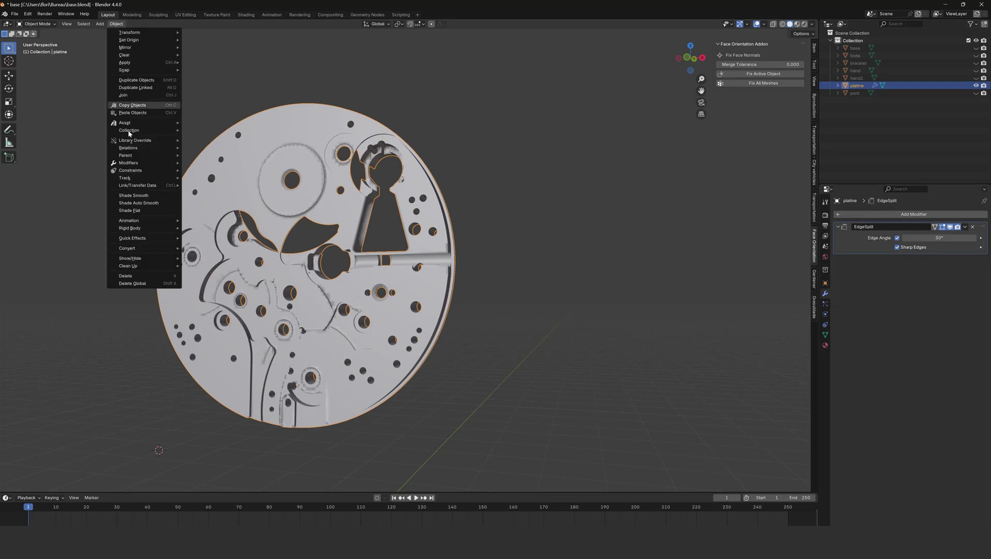
pyautogui.click(140, 210)
pyautogui.click(825, 335)
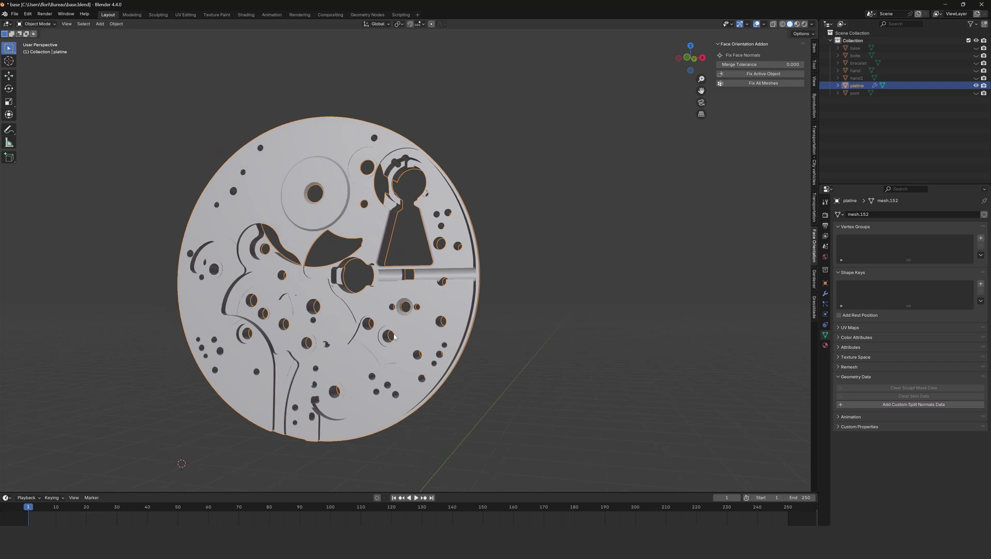
# Check the Face Orientation overlay setting for the platine and place the 3D cursor over its central round hole.
pyautogui.moveTo(394, 337); pyautogui.dragTo(441, 319, button='middle')
pyautogui.click(764, 24)
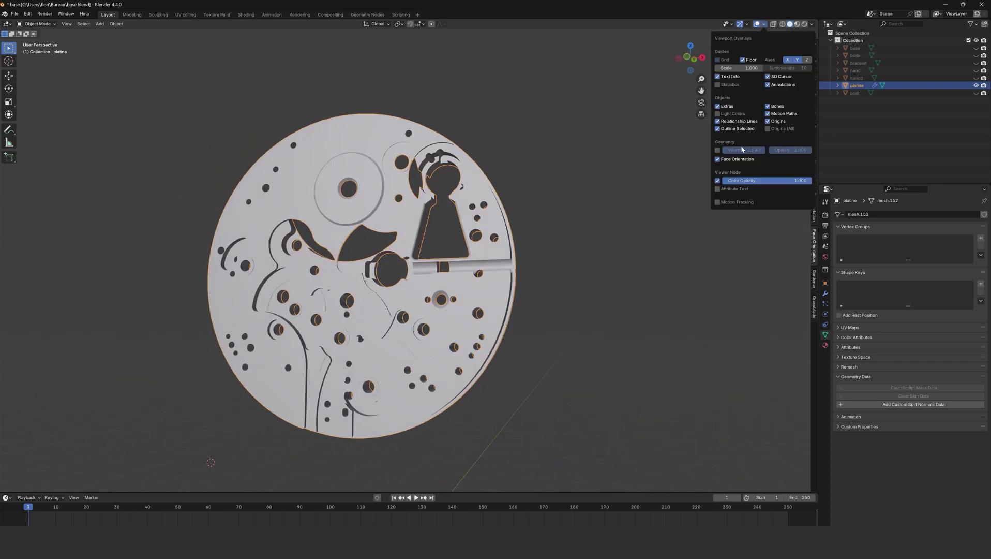
pyautogui.keyDown('shift'); pyautogui.rightClick(391, 274); pyautogui.keyUp('shift')
pyautogui.scroll(2, 404, 295)
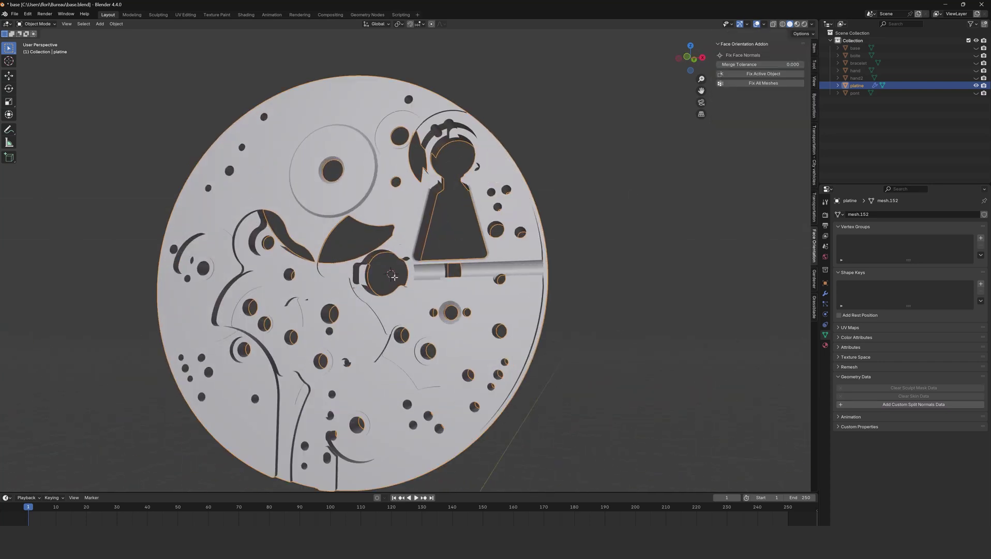
# In Edit Mode, clear the selection and select linked geometry at several spots to check how the platine's faces are connected.
pyautogui.press('Tab')
pyautogui.hotkey('alt', 'a')
pyautogui.press('l')
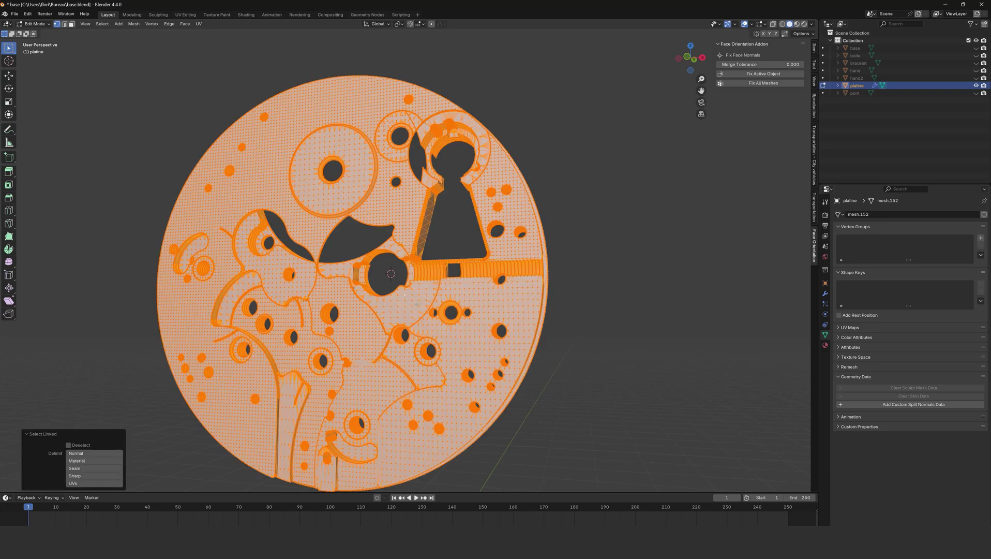
pyautogui.click(400, 302)
pyautogui.press('l')
pyautogui.scroll(-3, 404, 290)
pyautogui.moveTo(409, 194); pyautogui.dragTo(382, 220, button='middle')
pyautogui.scroll(5, 372, 172)
pyautogui.click(372, 172)
pyautogui.press('l')
pyautogui.scroll(-3, 365, 282)
pyautogui.moveTo(365, 282); pyautogui.dragTo(370, 241, button='middle')
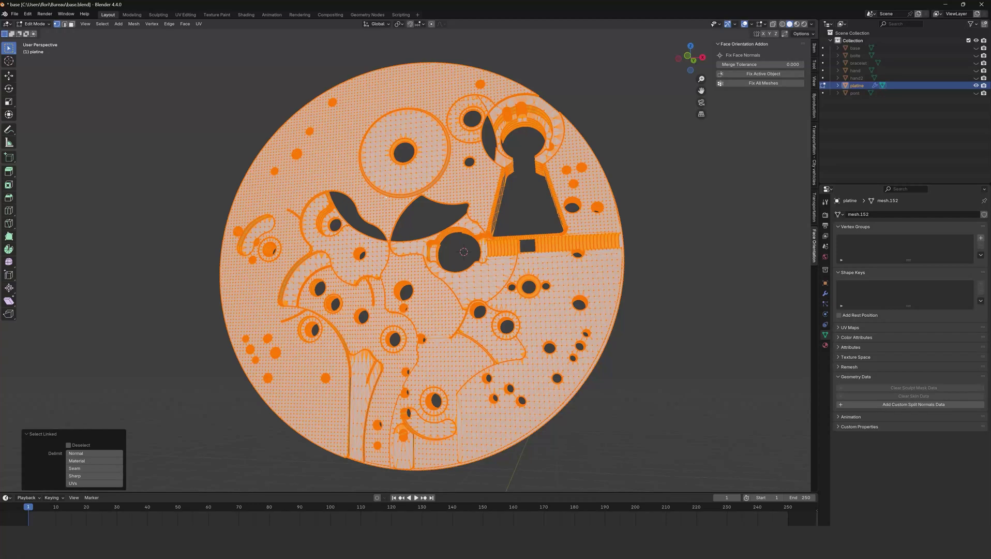
# Return to Object Mode and reopen base.blend, discarding the unsaved changes.
pyautogui.press('Tab')
pyautogui.click(14, 14)
pyautogui.moveTo(49, 39)
pyautogui.click(109, 39)
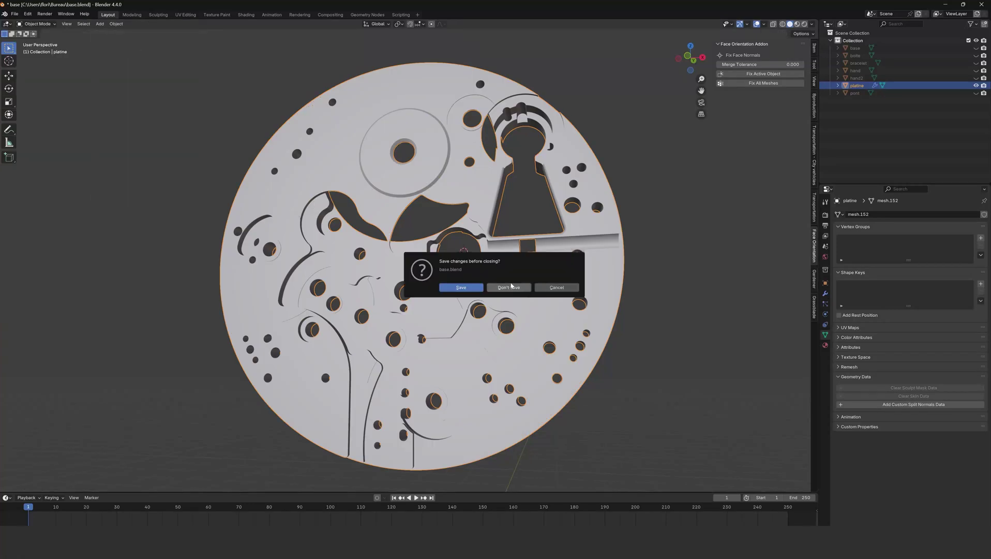
pyautogui.click(510, 288)
# Unhide the original platine object in the viewport.
pyautogui.click(977, 48)
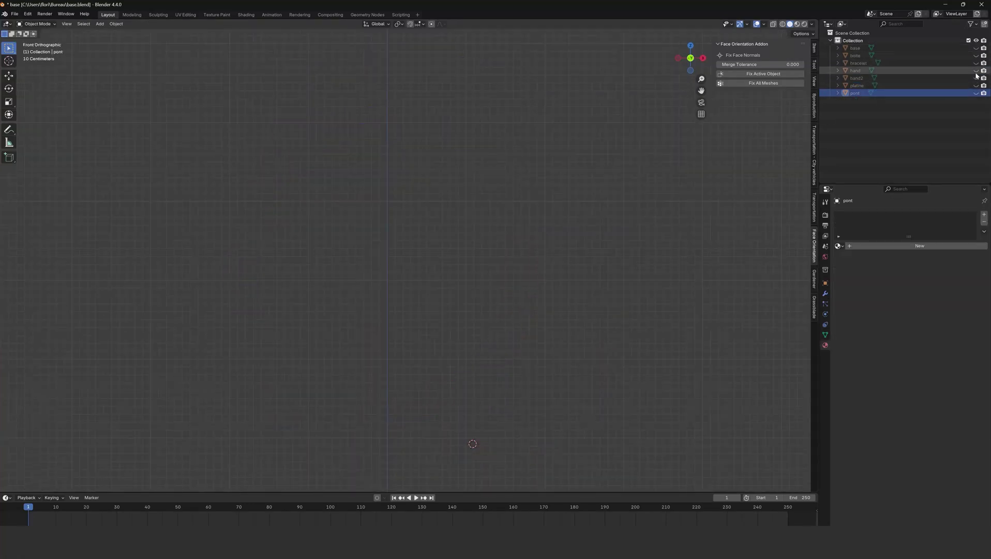
pyautogui.click(976, 86)
pyautogui.moveTo(417, 287); pyautogui.dragTo(387, 270, button='middle')
pyautogui.scroll(3, 386, 270)
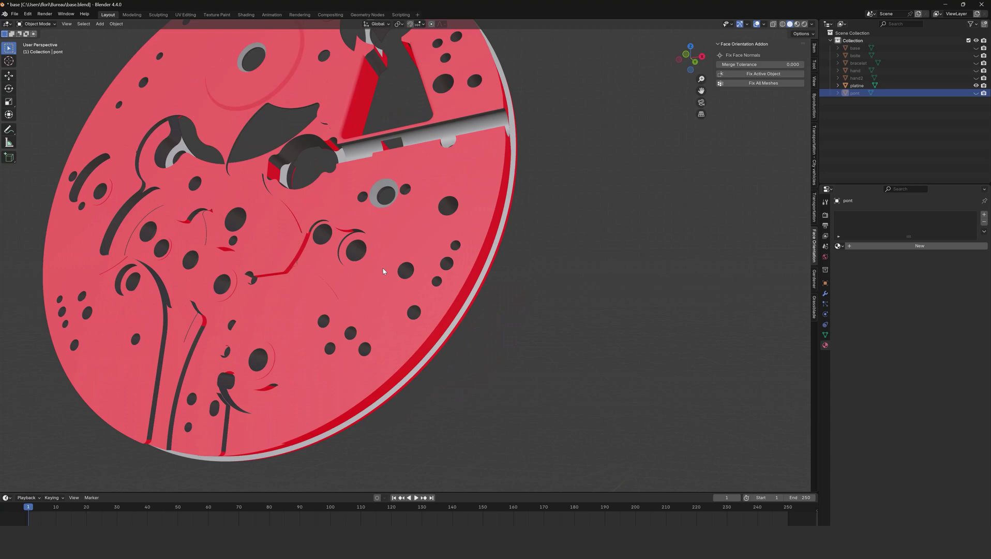
# Enter Edit Mode on the platine and select linked geometry from individual surface pieces on its engraved side.
pyautogui.click(382, 266)
pyautogui.press('Tab')
pyautogui.click(370, 227)
pyautogui.hotkey('ctrl', 'l')
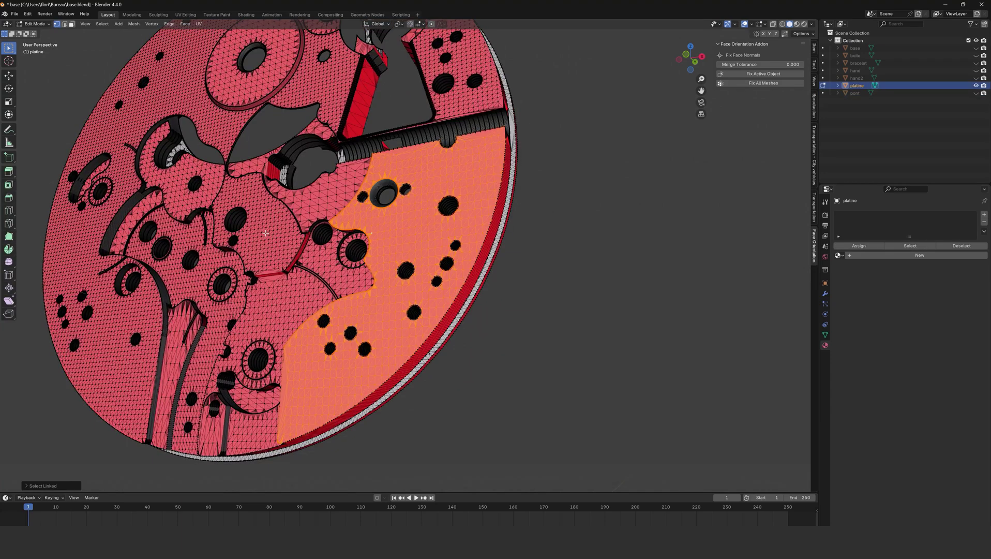
pyautogui.press('l')
pyautogui.click(259, 302)
pyautogui.press('l')
# Add linked surface pieces on the platine's opposite side to the selection.
pyautogui.moveTo(217, 275); pyautogui.dragTo(372, 228, button='middle')
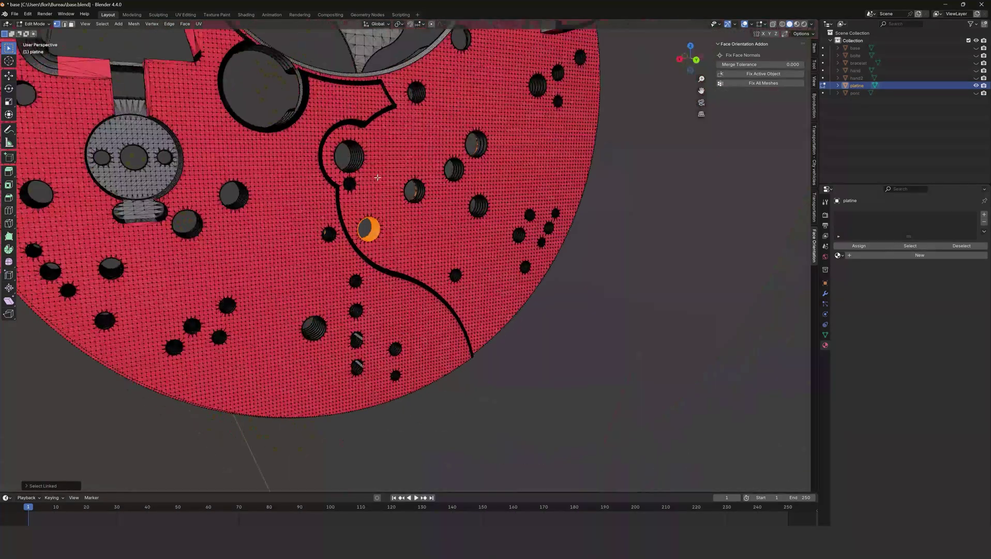
pyautogui.press('l')
pyautogui.scroll(-4, 275, 202)
pyautogui.press('l')
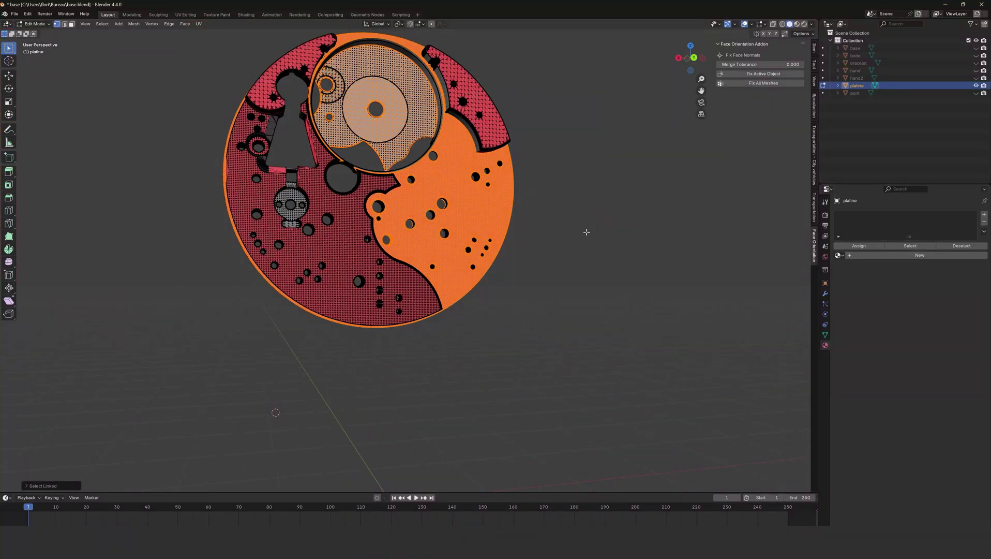
pyautogui.moveTo(392, 238); pyautogui.dragTo(363, 259, button='middle')
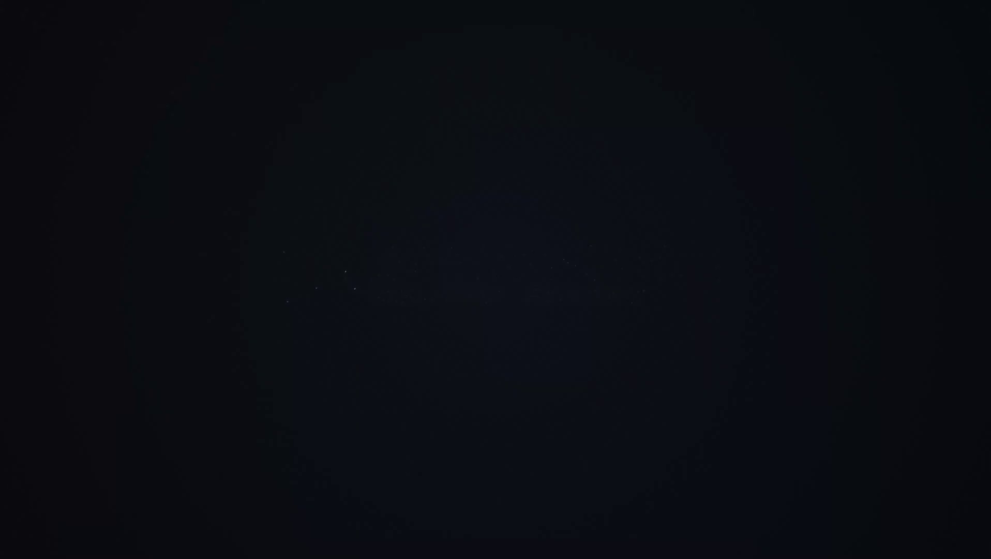